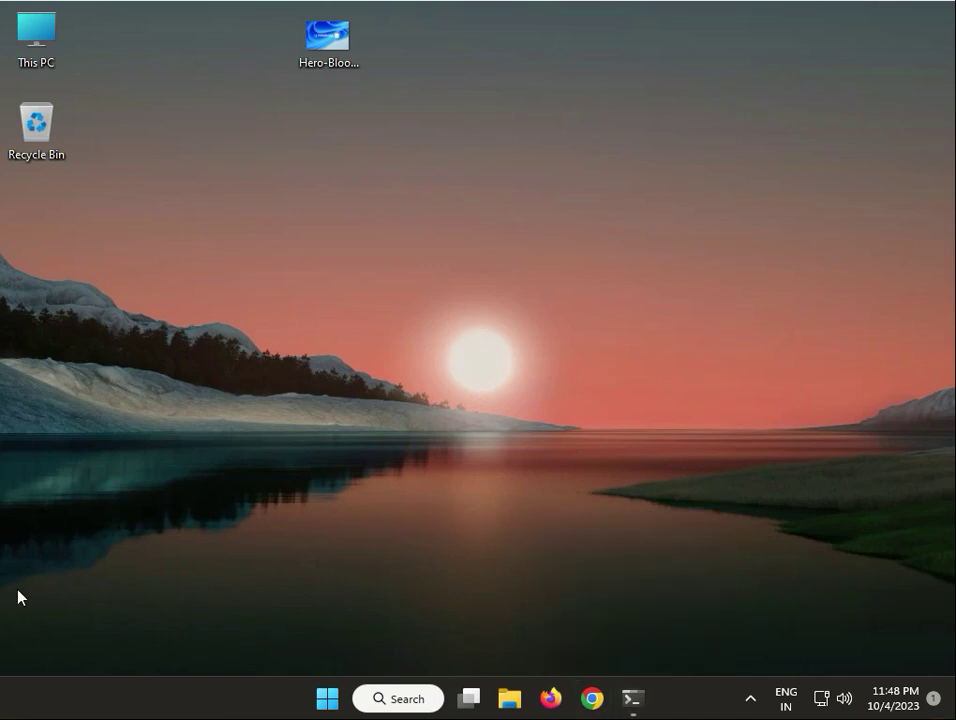
End the Windows Command Processor background process in Task Manager and close Task Manager
right_click(328, 702)
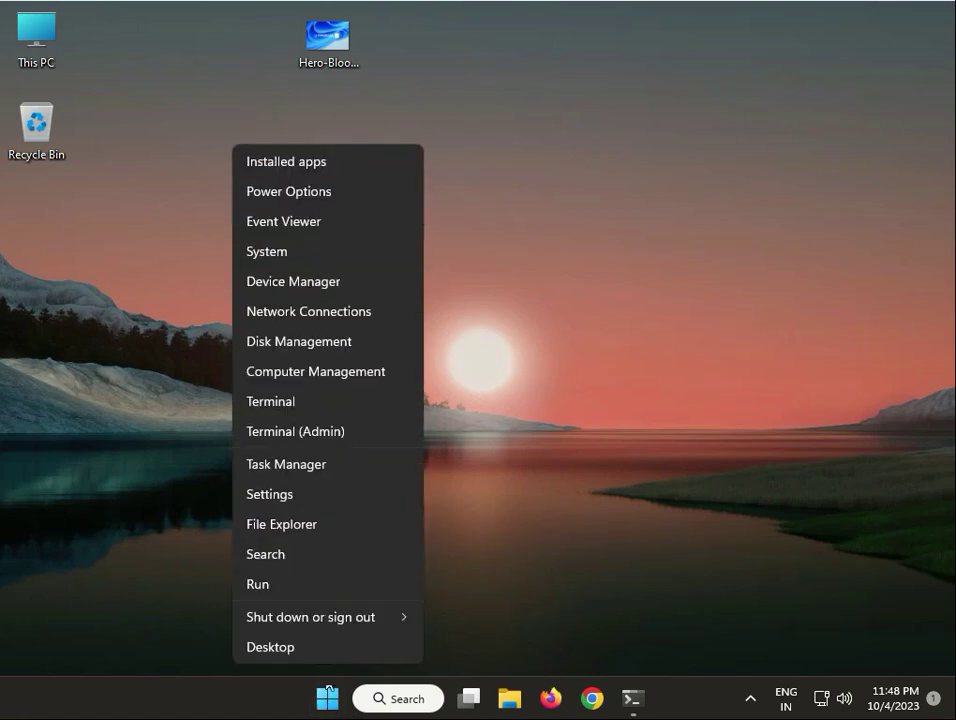
click(313, 468)
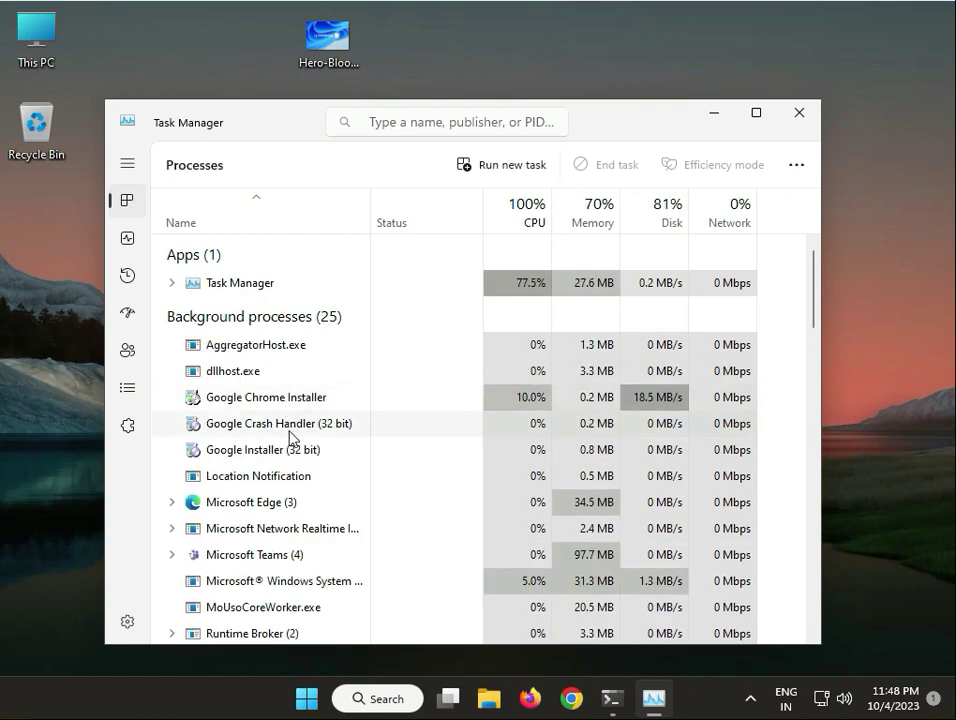
scroll(291, 436, down, 1)
scroll(291, 436, down, 5)
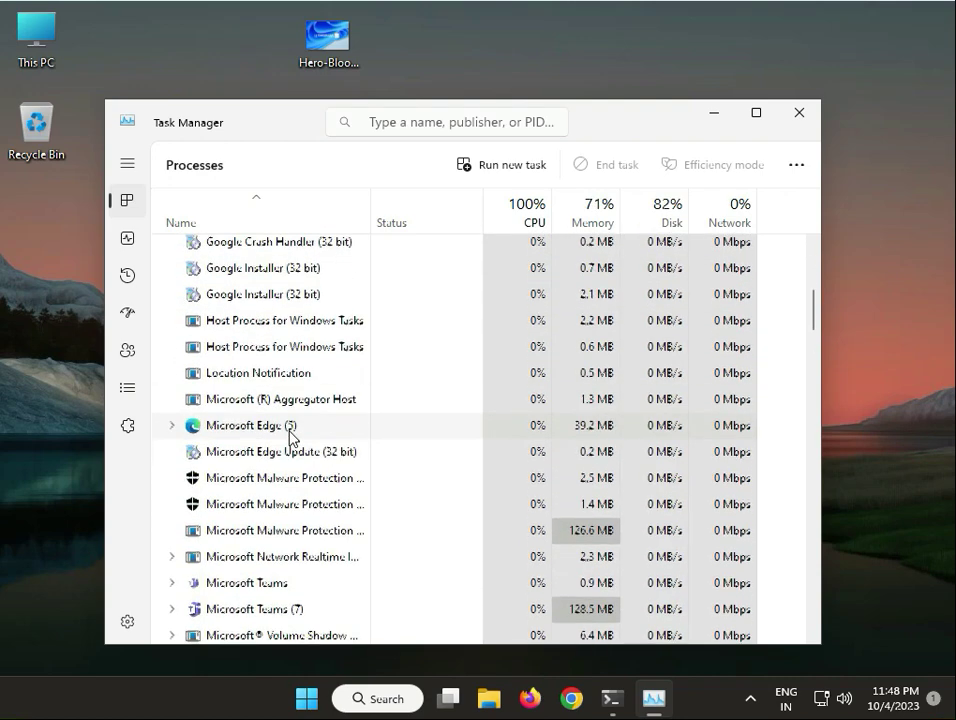
scroll(291, 436, down, 8)
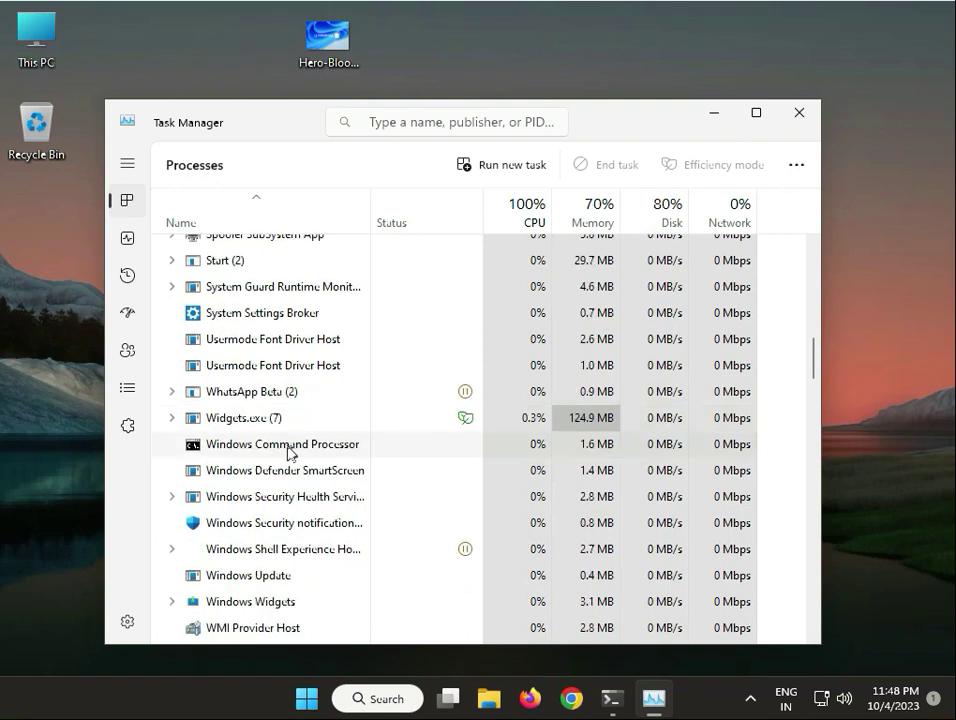
click(294, 447)
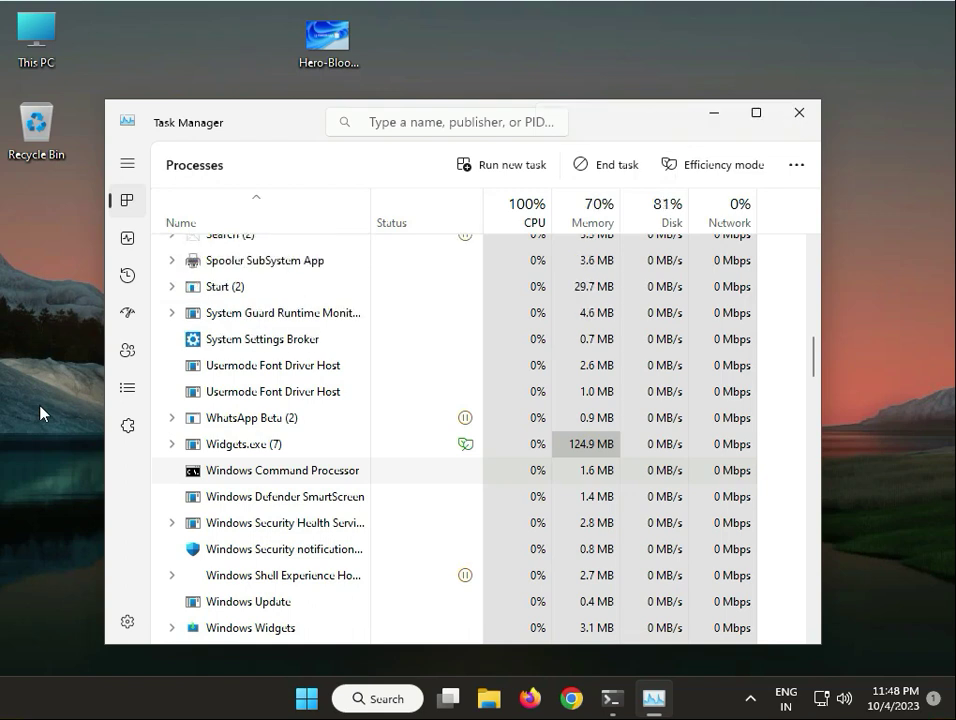
click(799, 168)
mouse_move(773, 213)
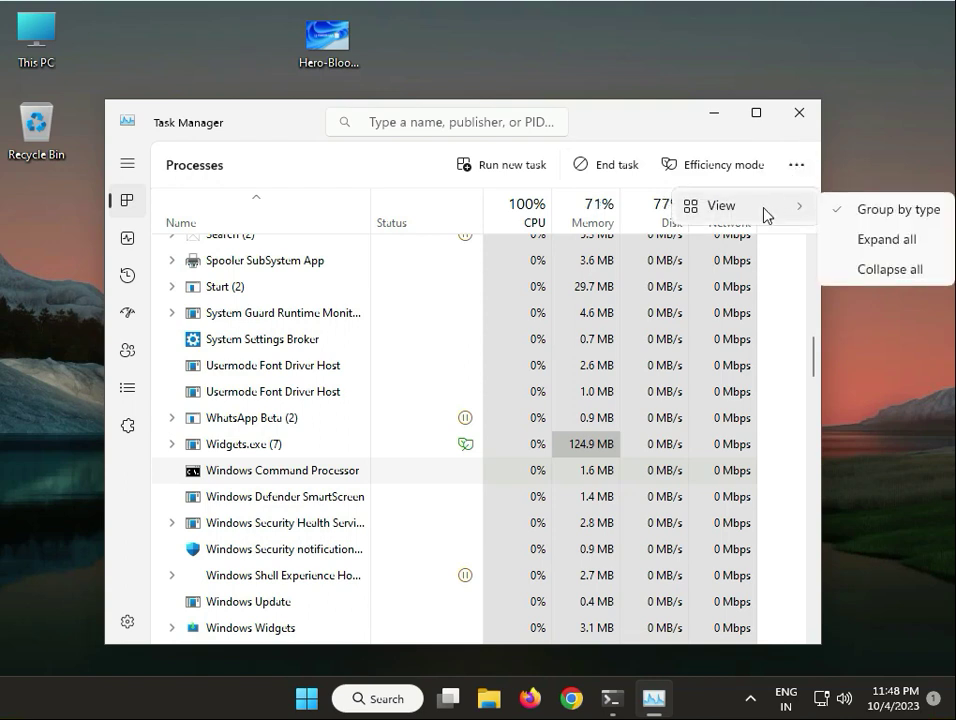
click(607, 168)
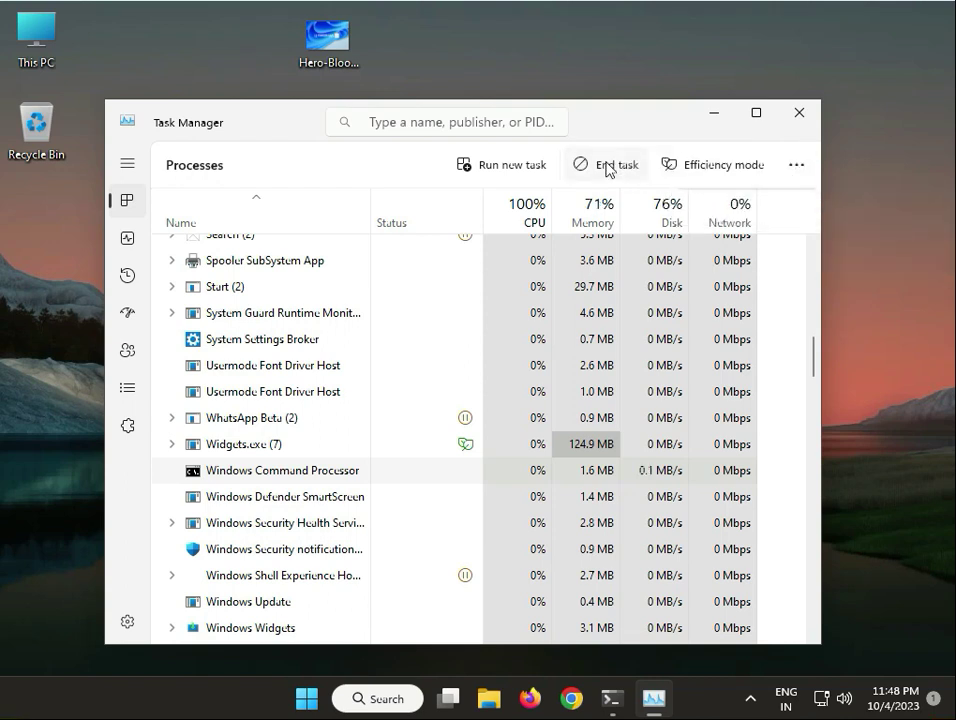
click(607, 168)
click(799, 113)
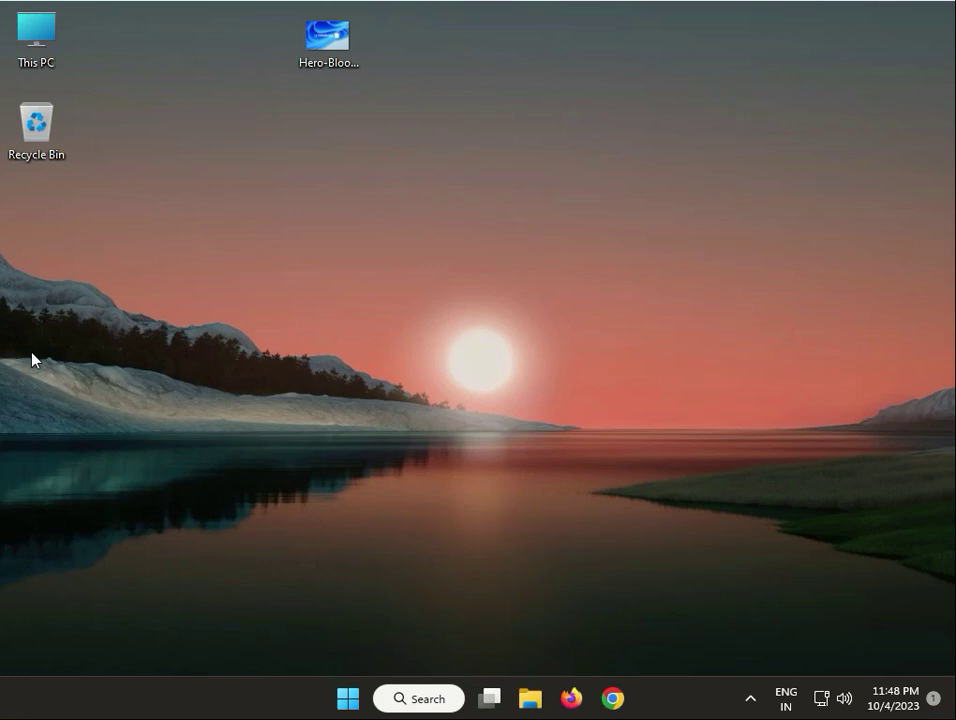
Search Windows for "system conf" and open System Configuration
click(352, 703)
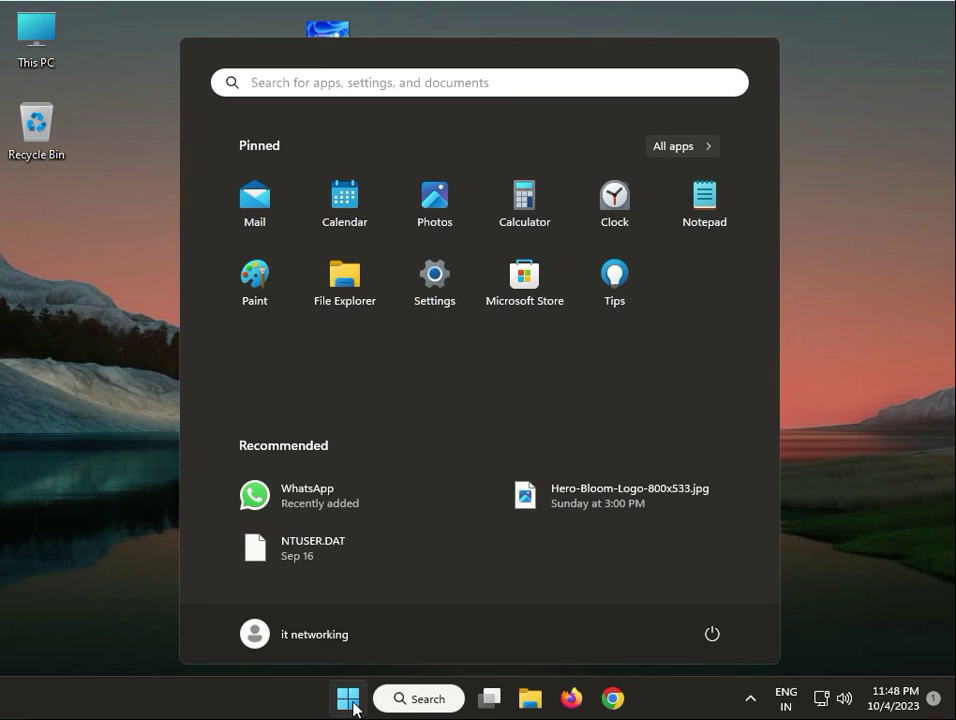
text(sys)
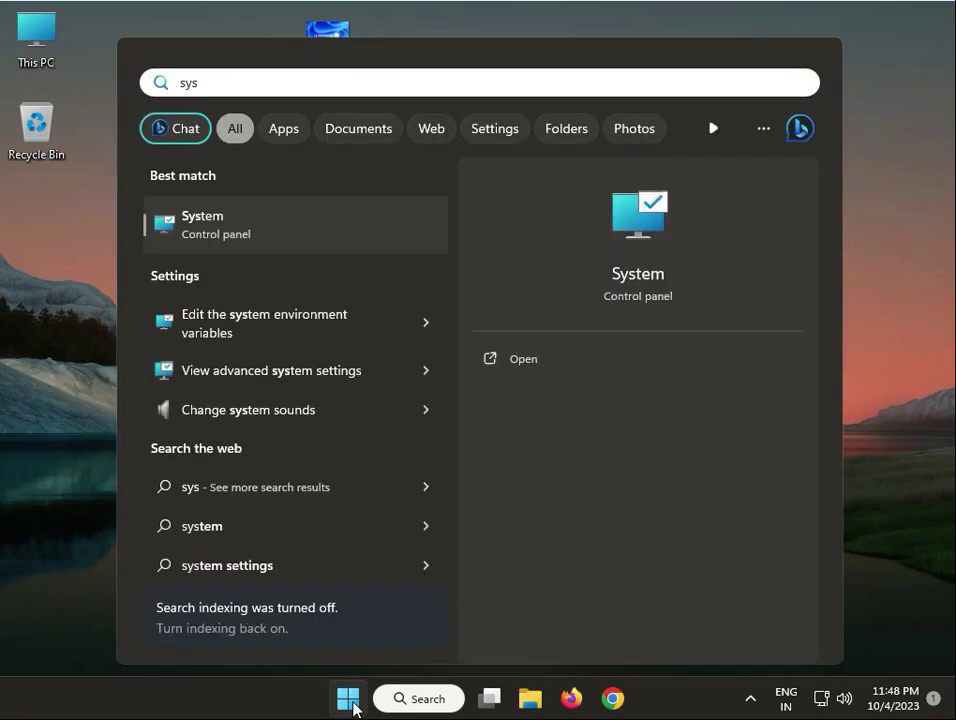
text(te)
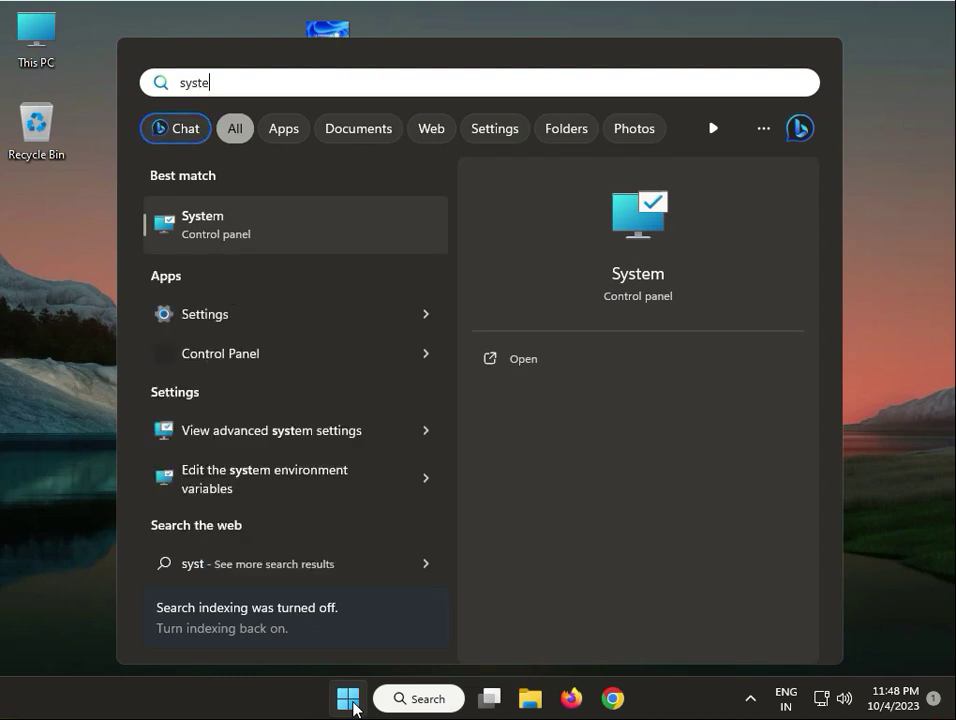
text(m co)
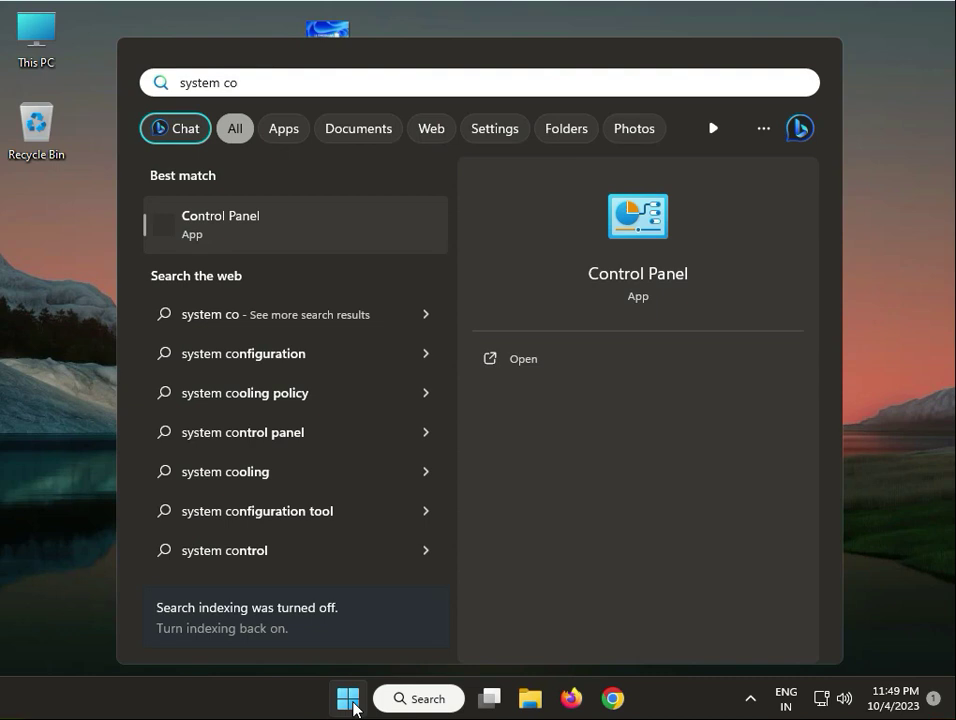
text(nf)
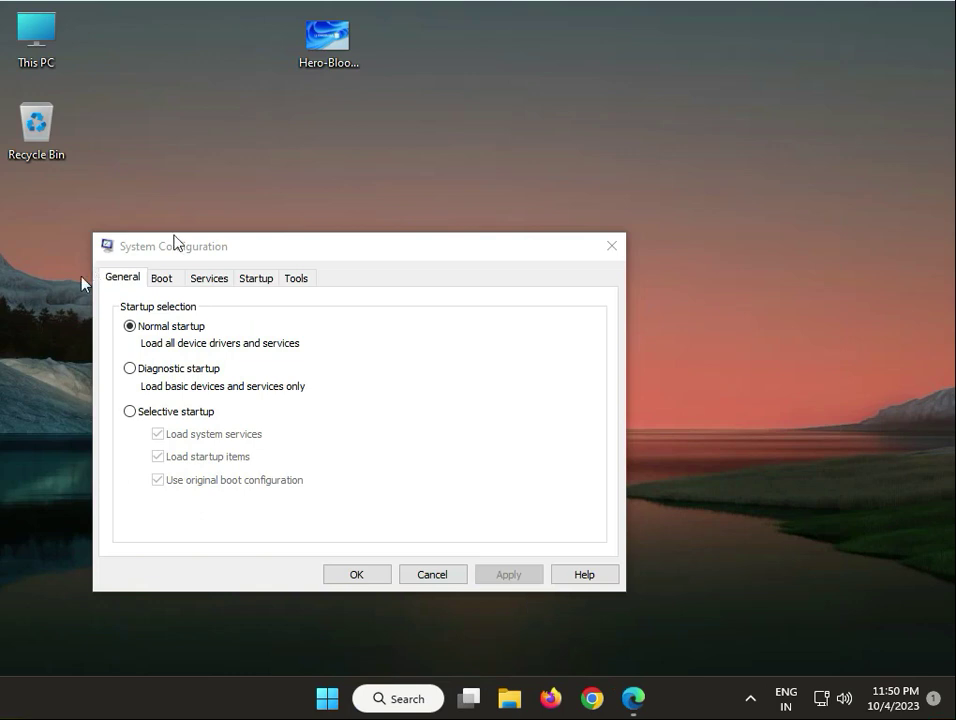
Hide all Microsoft services in the System Configuration services list to view the third-party ones, and close the dialog
drag(201, 253, 280, 195)
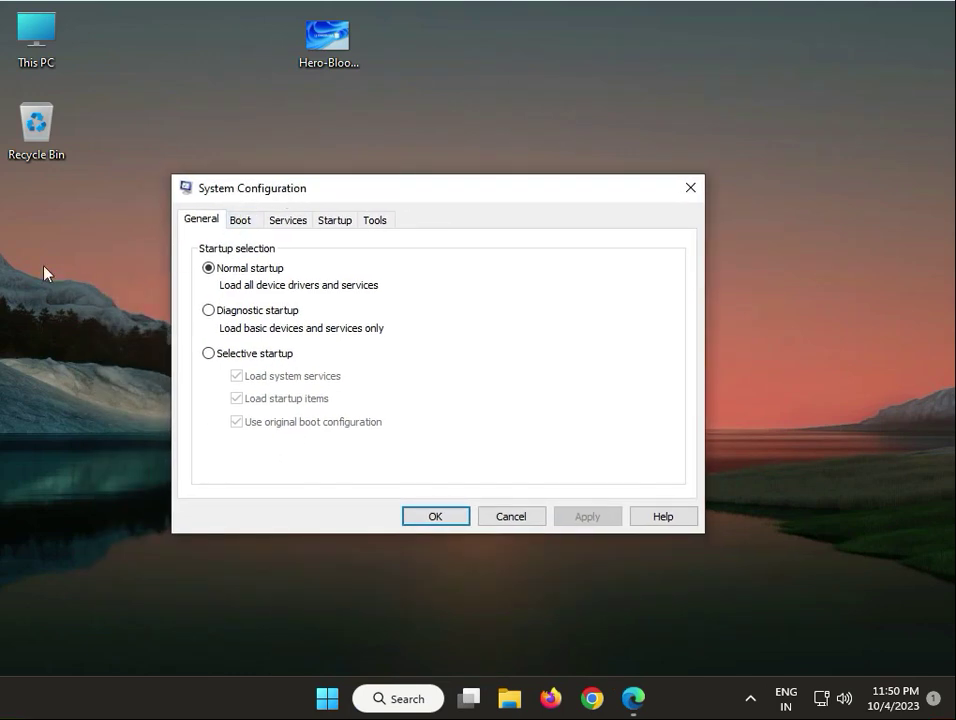
click(292, 222)
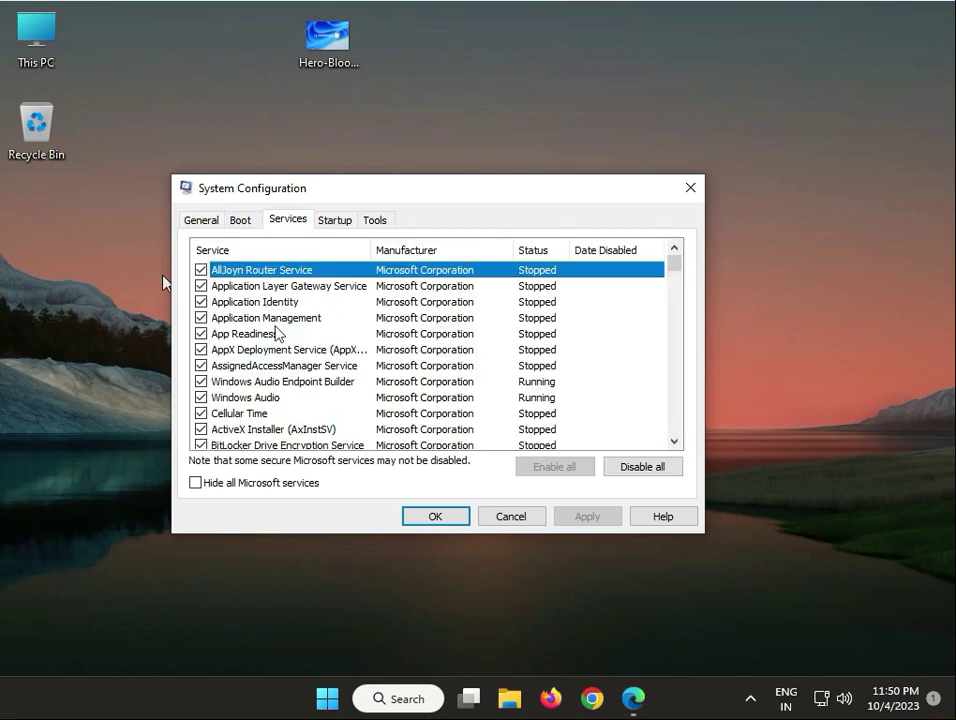
click(196, 484)
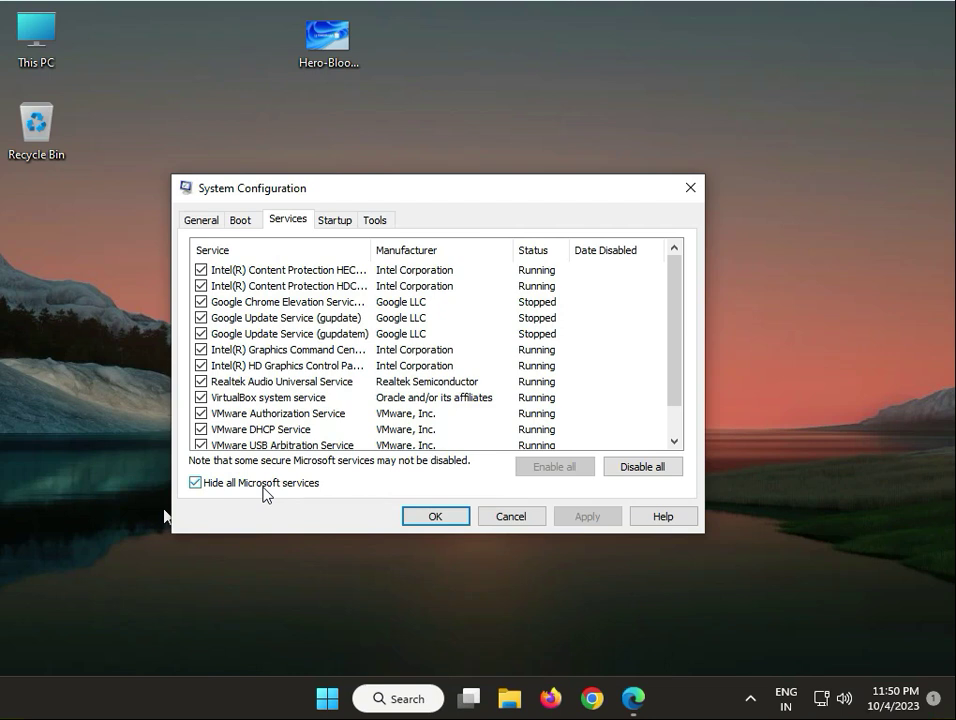
click(690, 187)
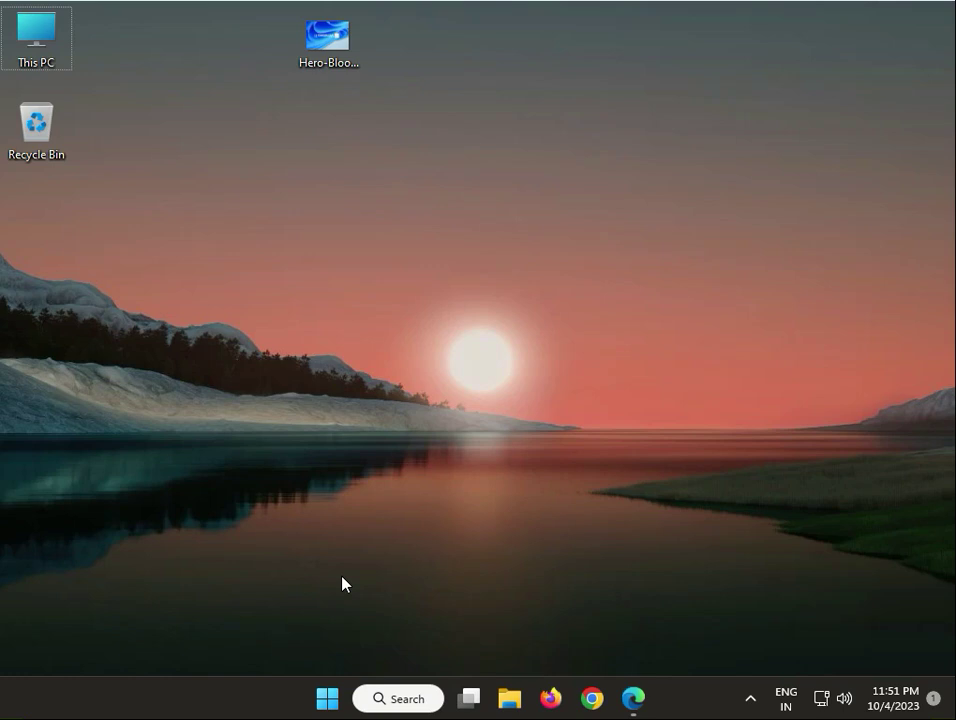
Open Task Scheduler by running taskschd.msc
key(super+r)
text(task)
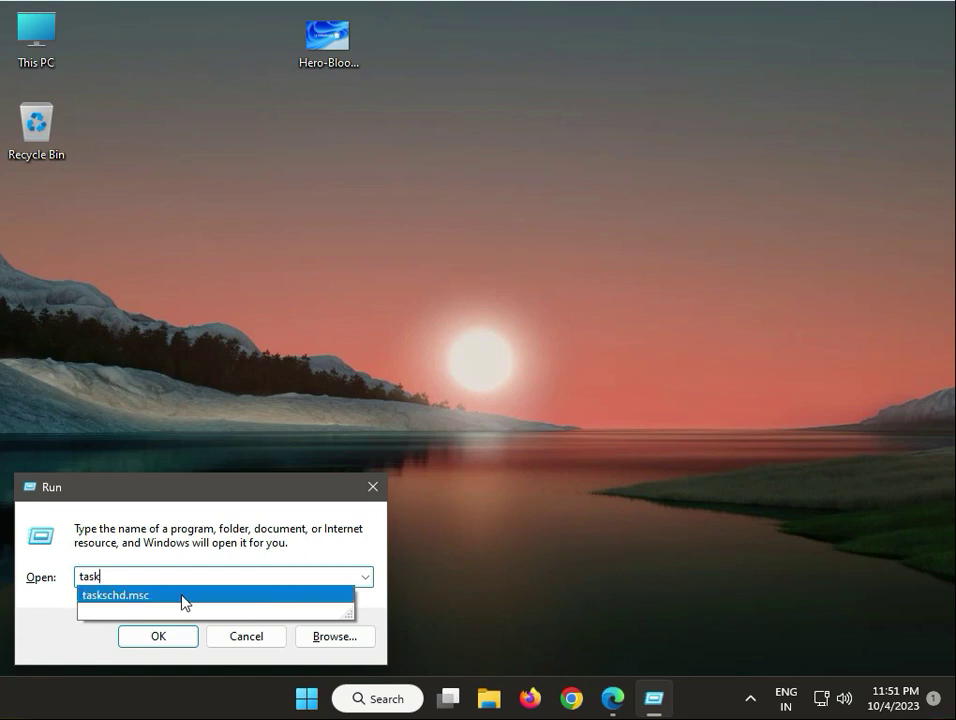
click(157, 637)
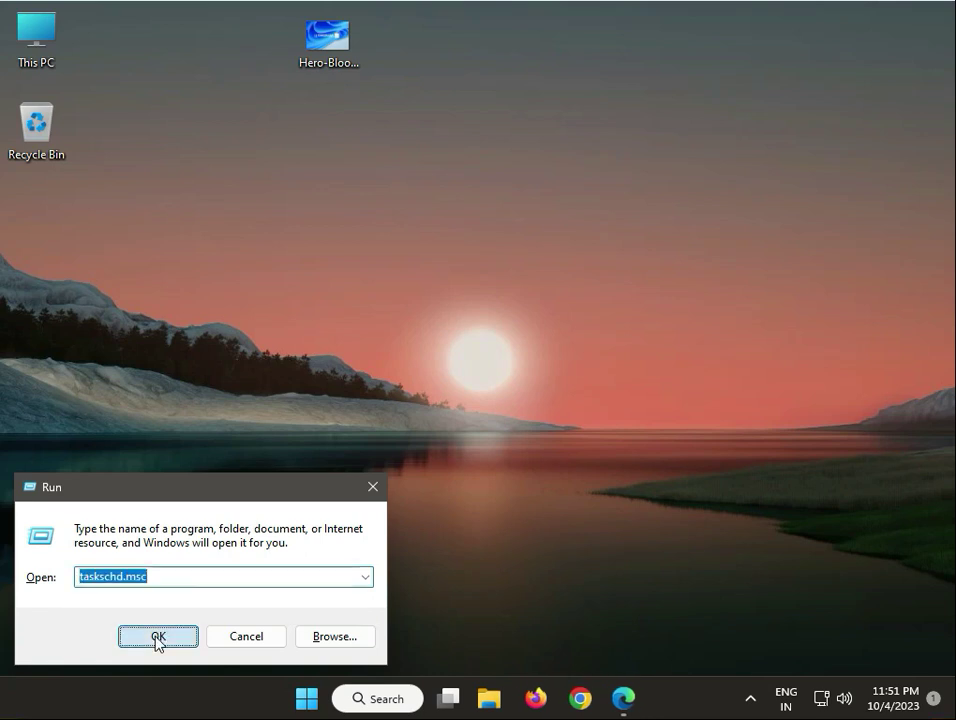
click(157, 637)
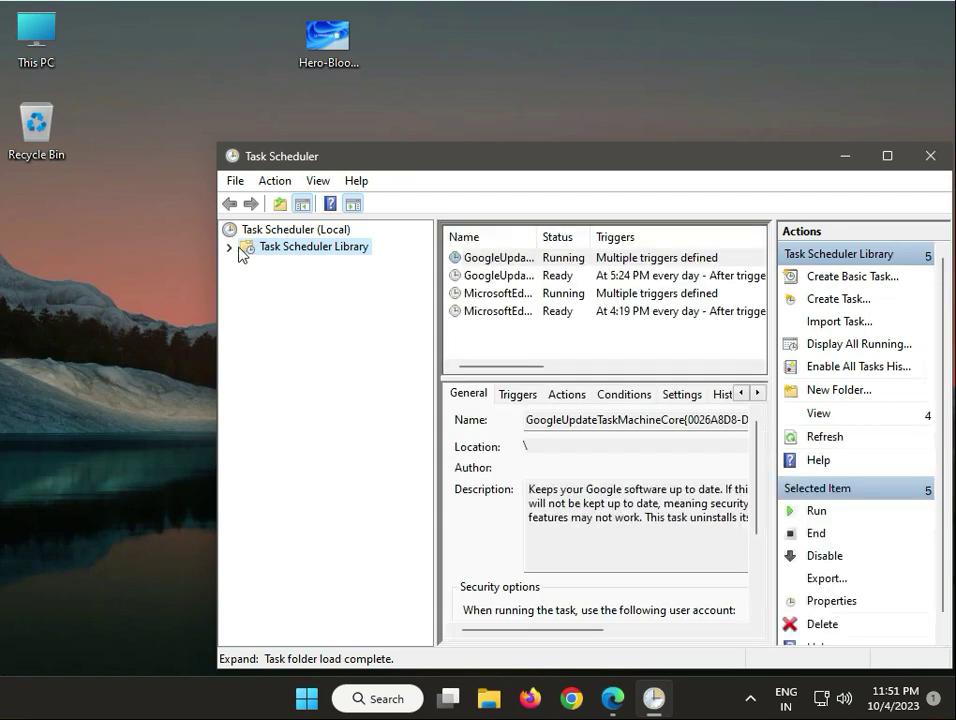
Examine the task folders in the Task Scheduler Library under Microsoft, including the Windows and OneCore folders
click(231, 248)
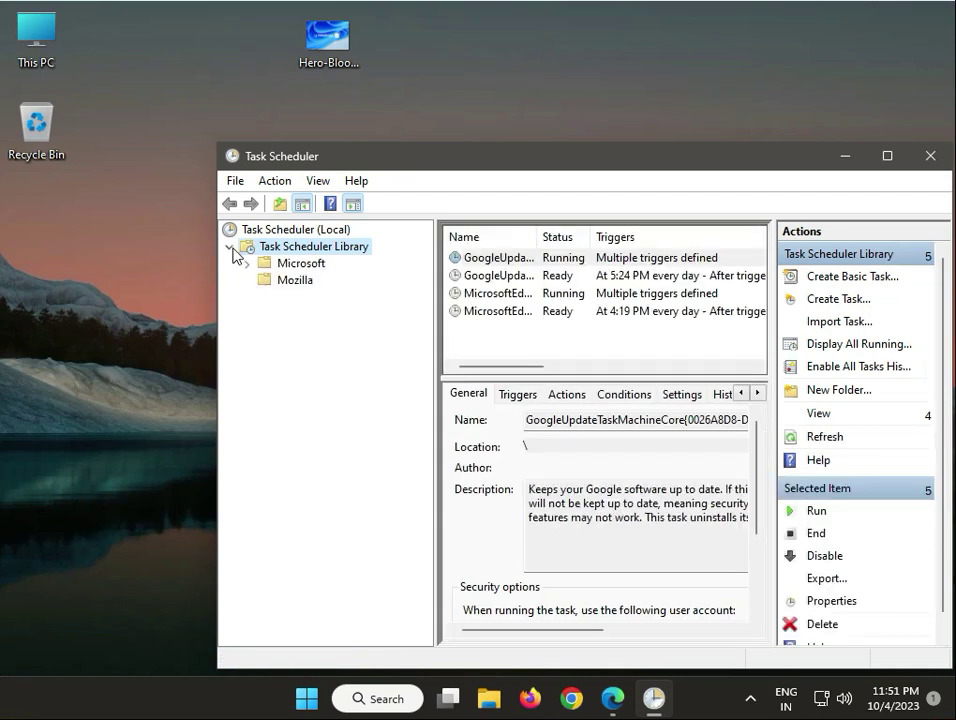
click(247, 264)
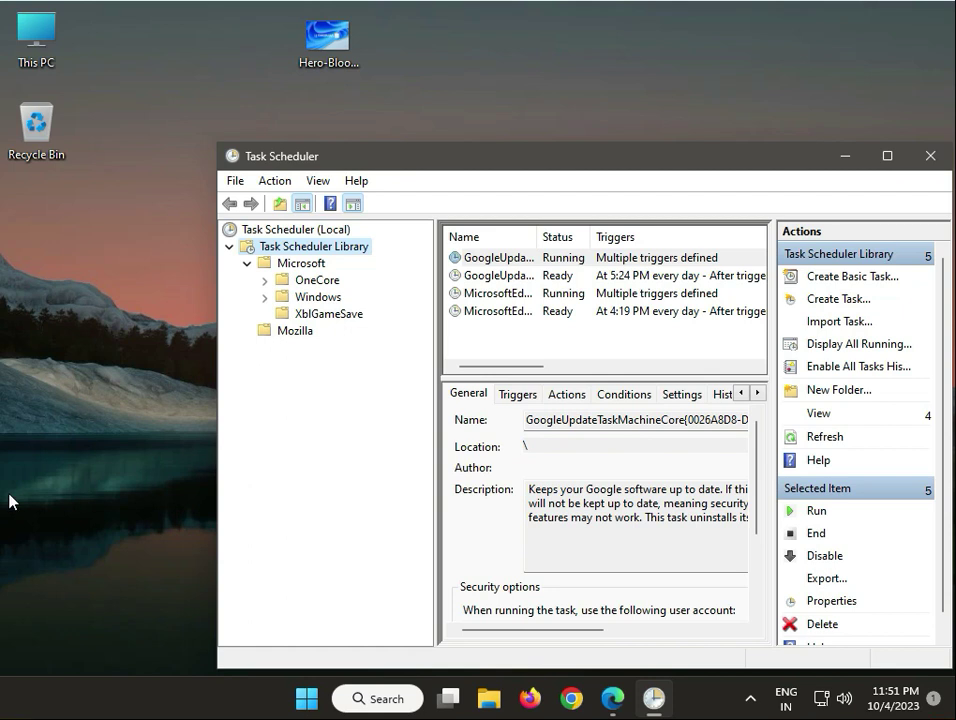
click(266, 298)
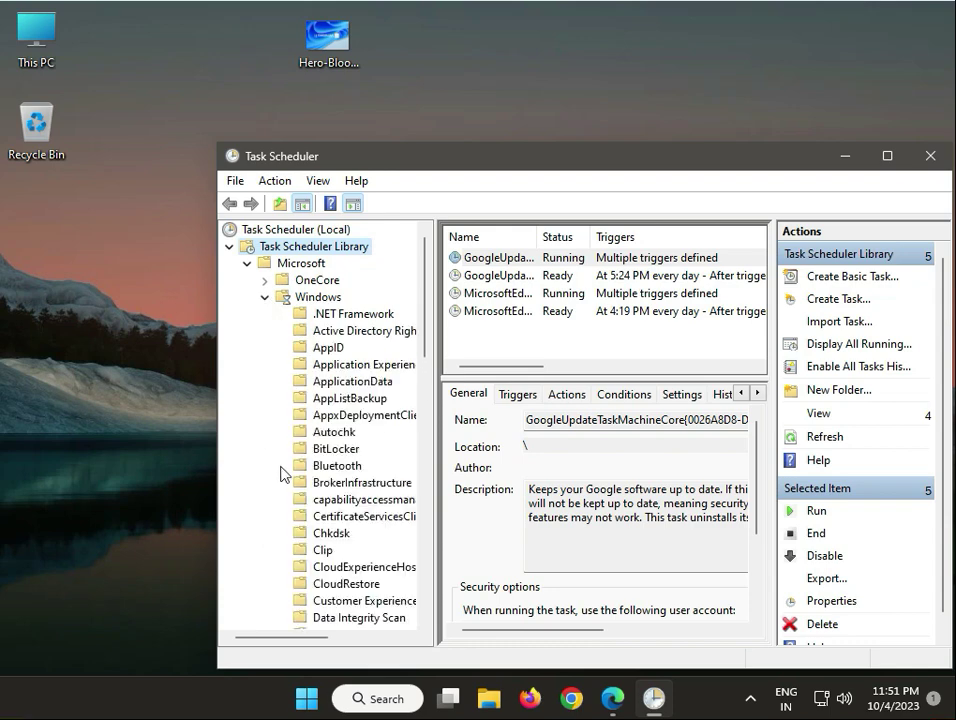
scroll(286, 478, down, 16)
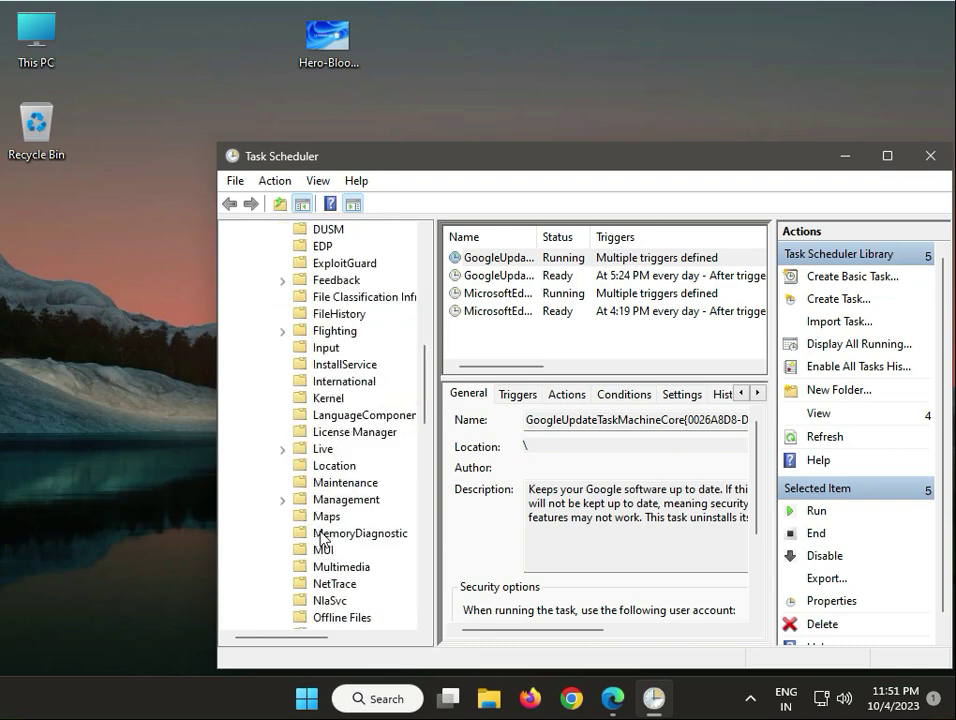
scroll(322, 537, up, 1)
scroll(322, 537, up, 1)
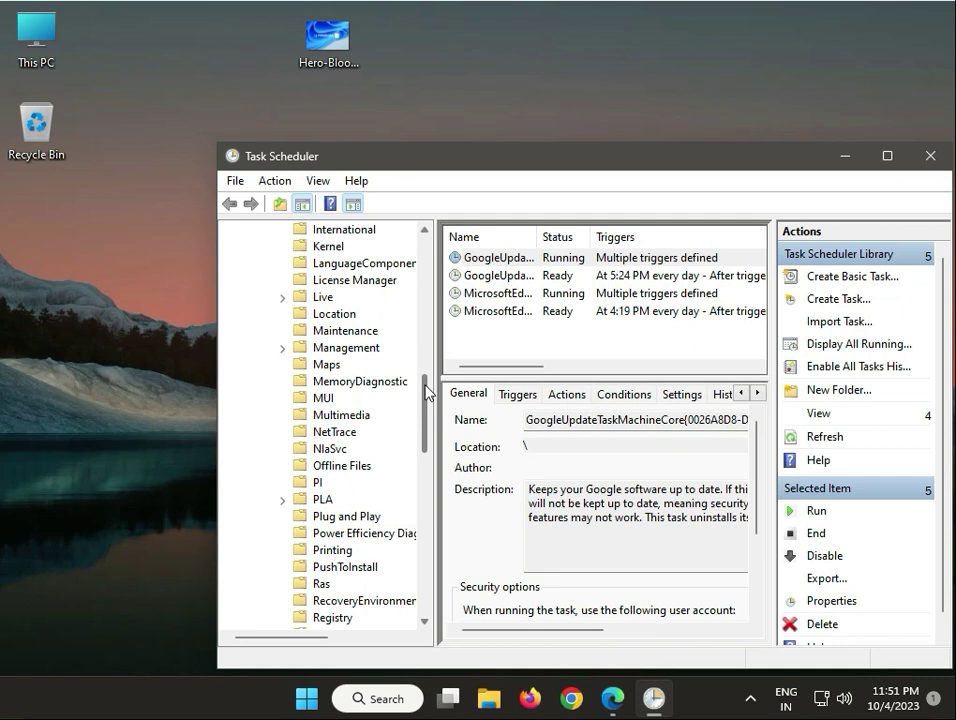
drag(427, 392, 425, 250)
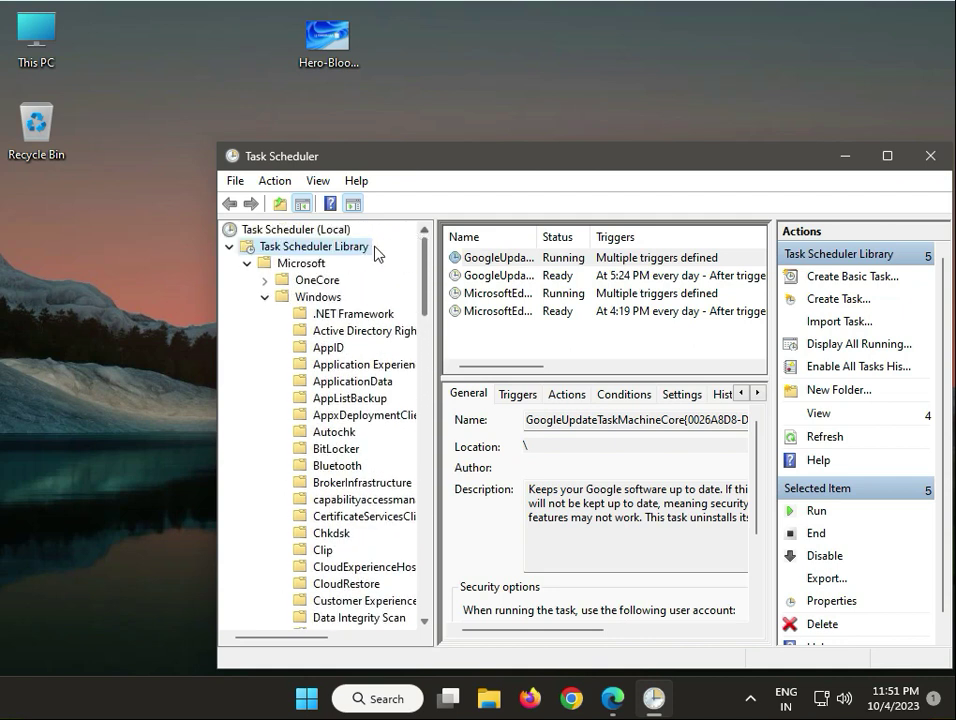
click(265, 297)
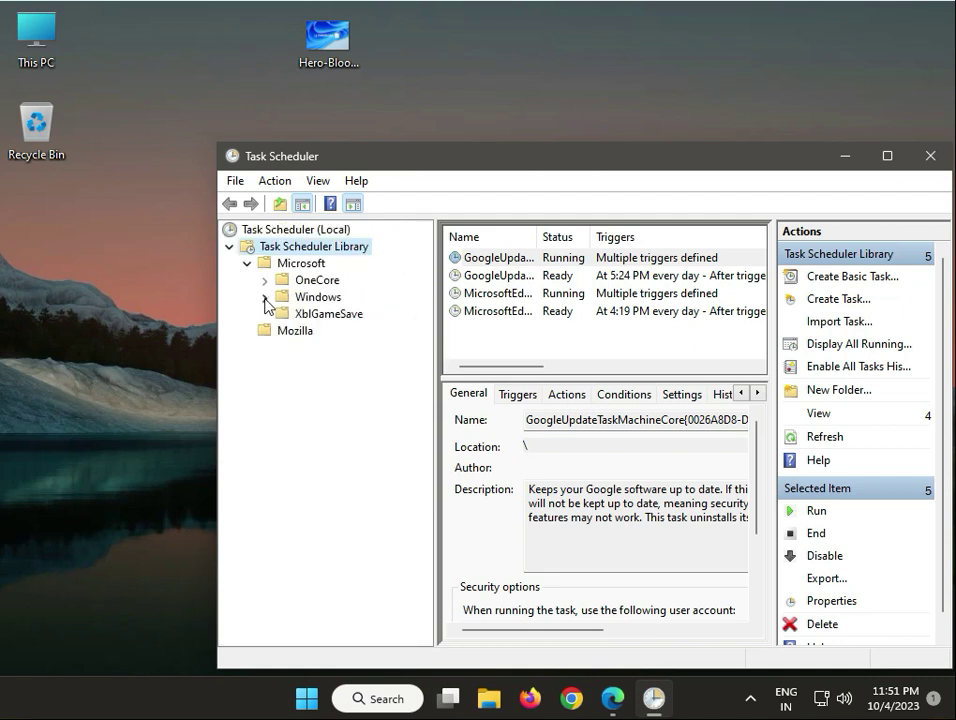
click(265, 280)
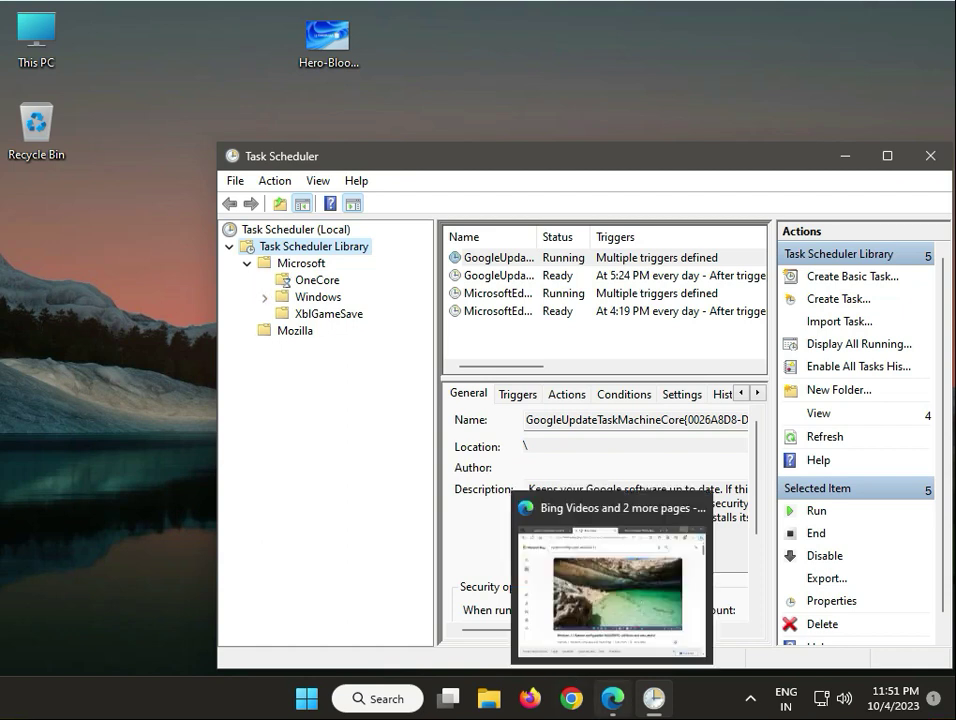
Show the available actions for the MicrosoftEdgeUpdateTaskMachineUA task and close Task Scheduler
click(490, 313)
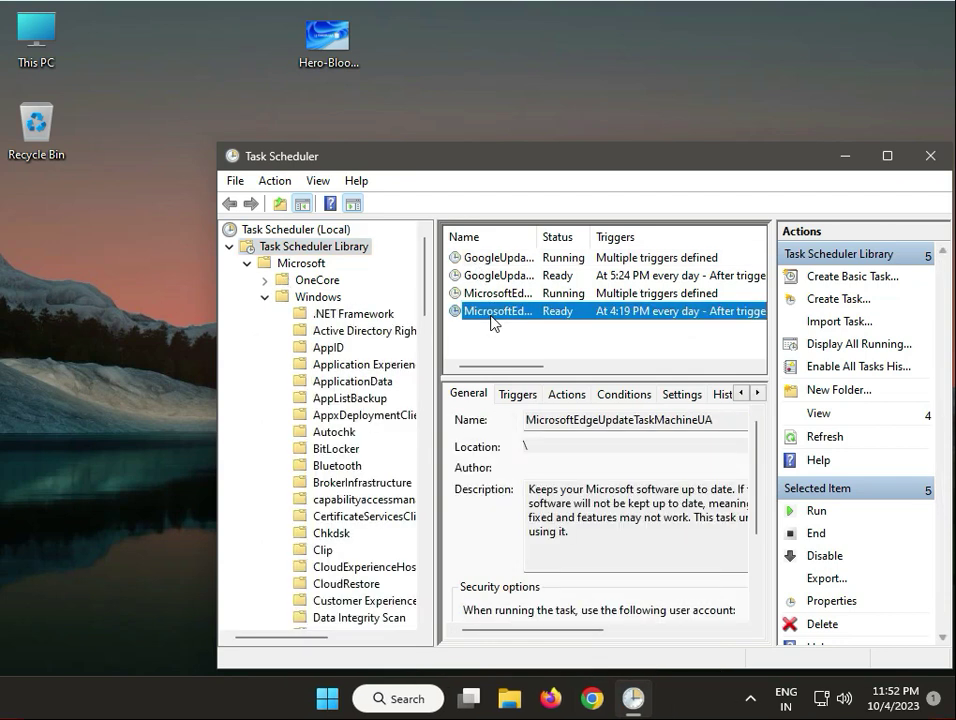
right_click(491, 316)
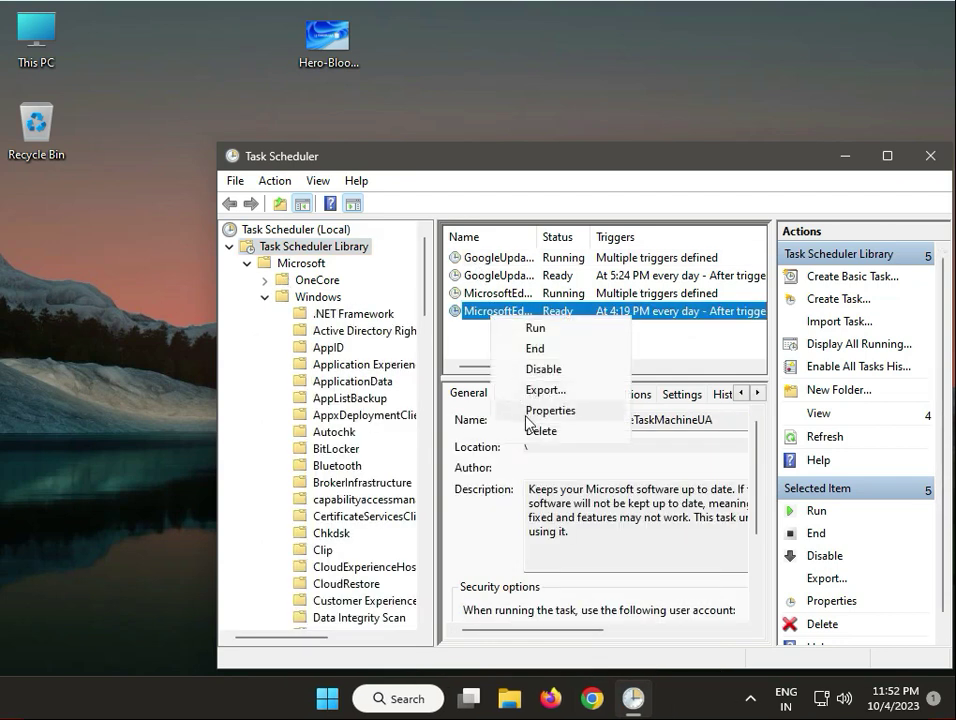
click(933, 158)
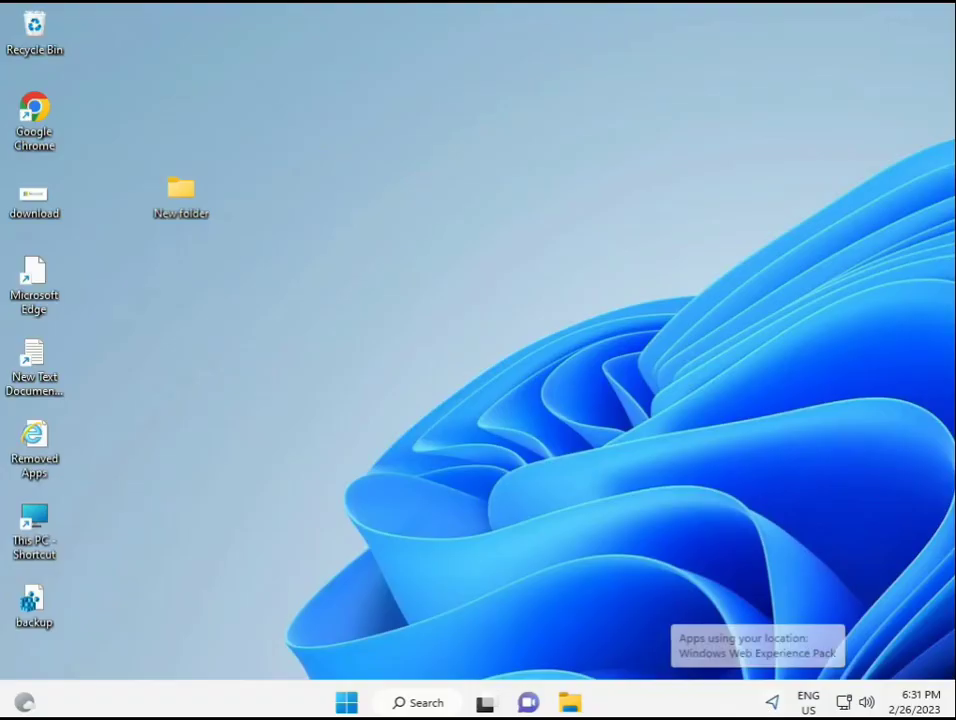
Search for cmd and open Command Prompt as administrator, allowing it to make changes to the device
click(344, 700)
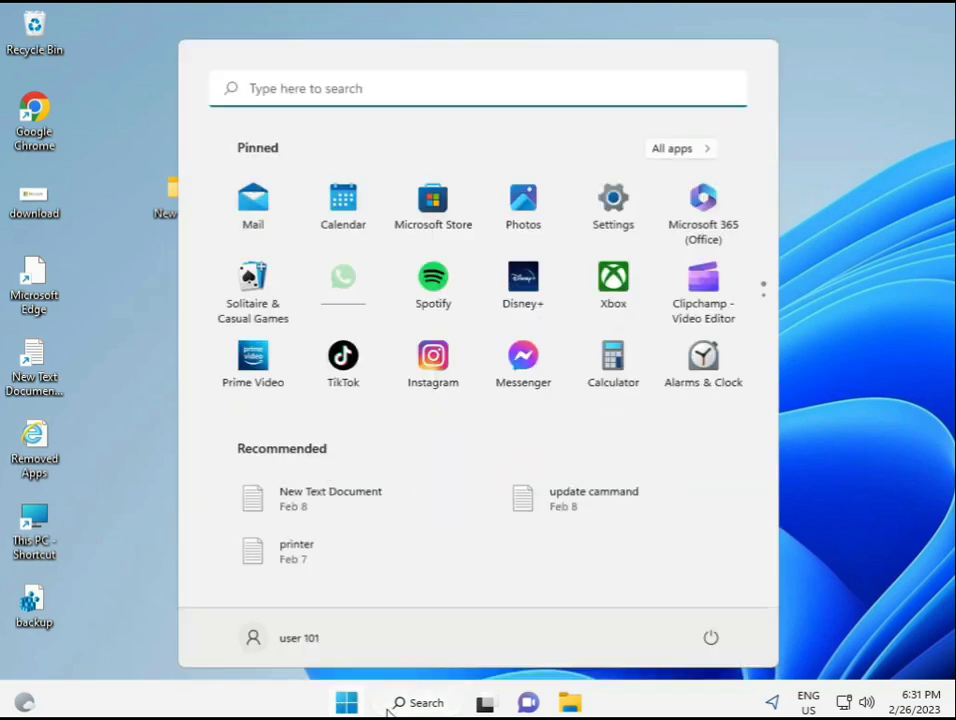
text(cmd)
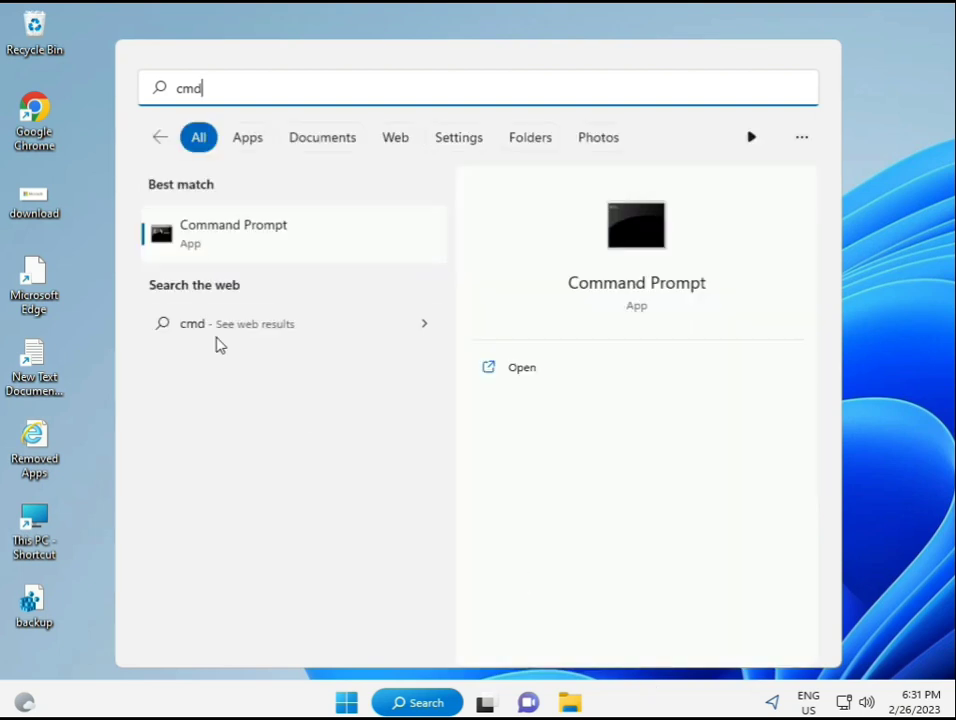
click(211, 236)
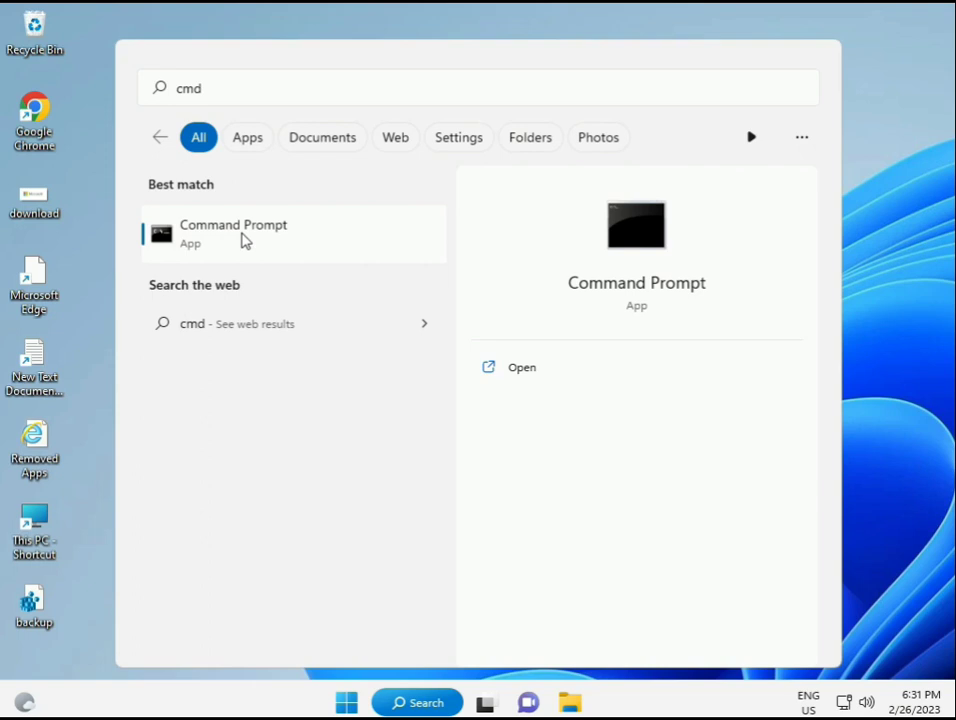
right_click(245, 240)
click(296, 258)
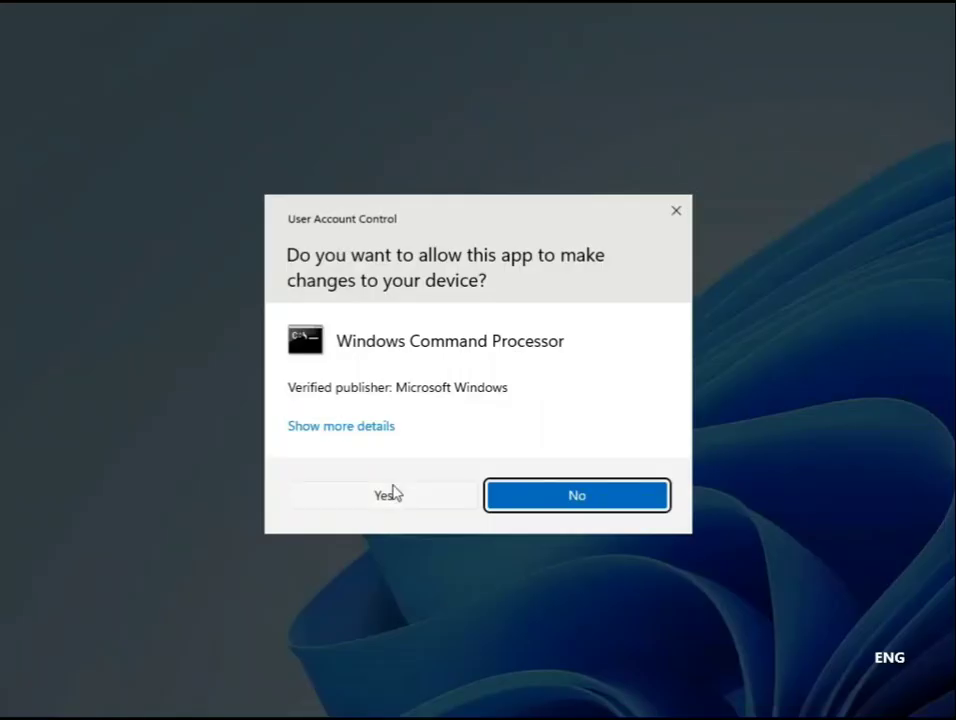
click(390, 494)
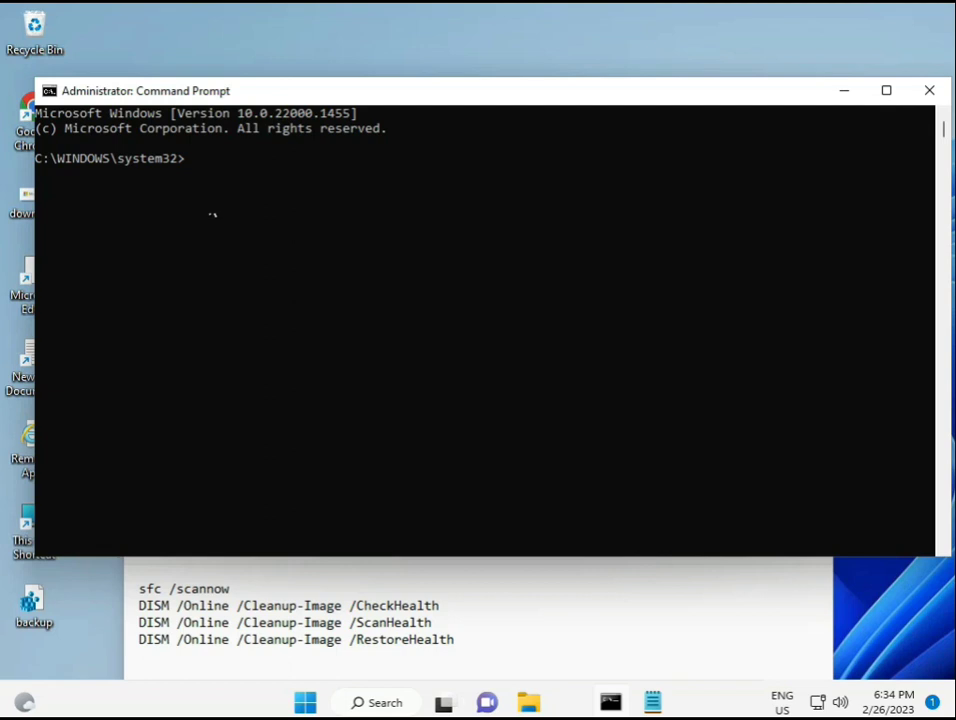
Run the sfc /scannow system file scan in the elevated Command Prompt
click(190, 160)
text(sca)
key(BackSpace)
key(BackSpace)
key(BackSpace)
text(sfc /scannow)
key(Return)
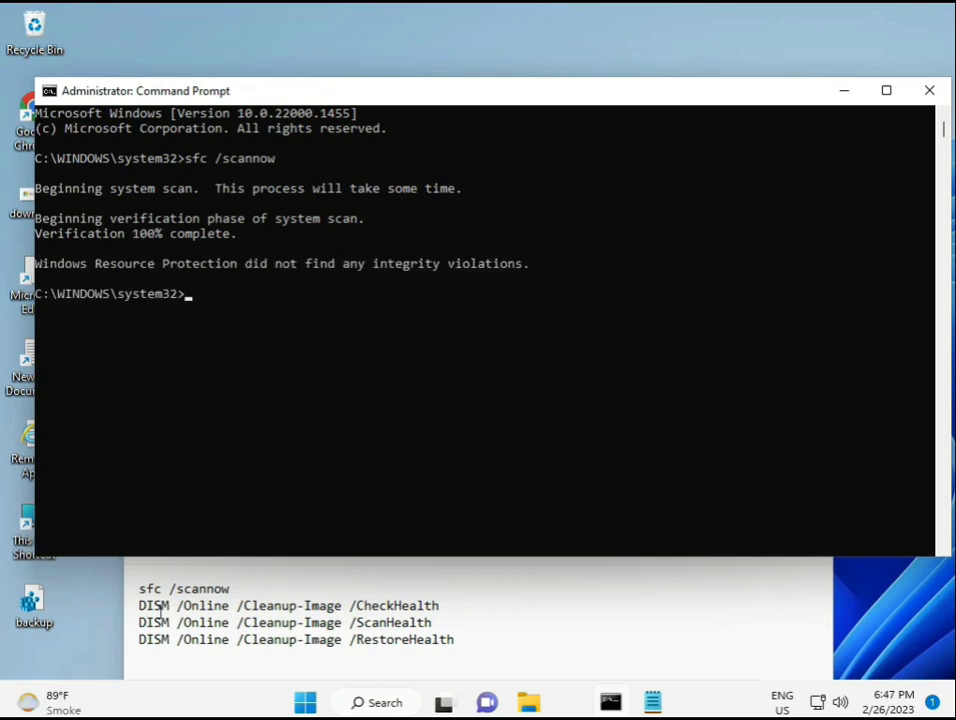
Copy the DISM /Online /Cleanup-Image /CheckHealth command from the Notepad document and run it in Command Prompt
drag(139, 605, 448, 606)
key(ctrl+c)
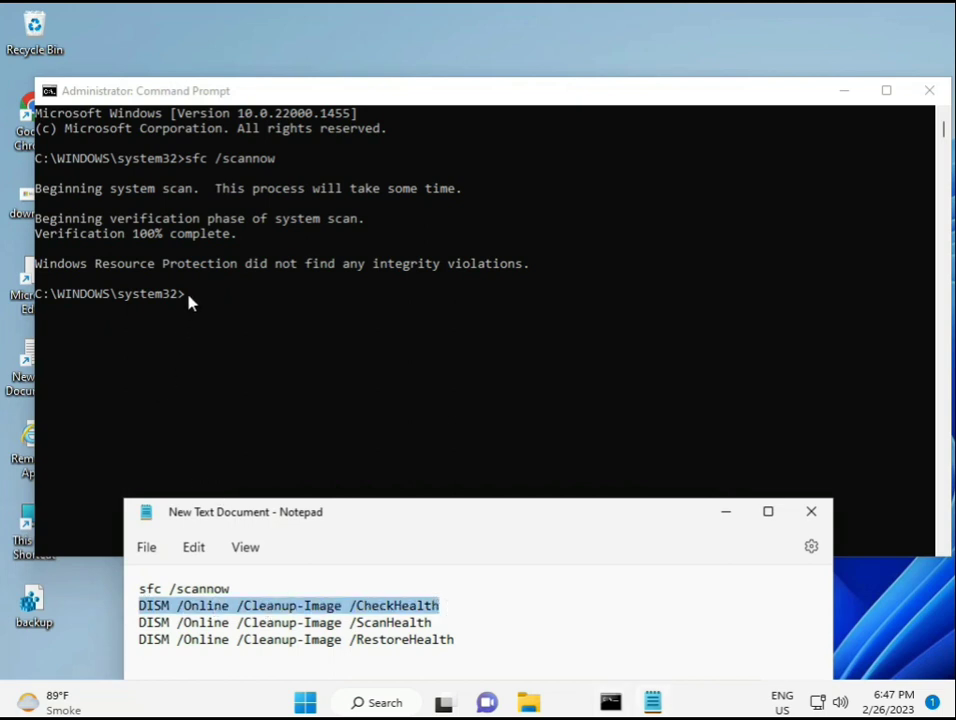
right_click(253, 606)
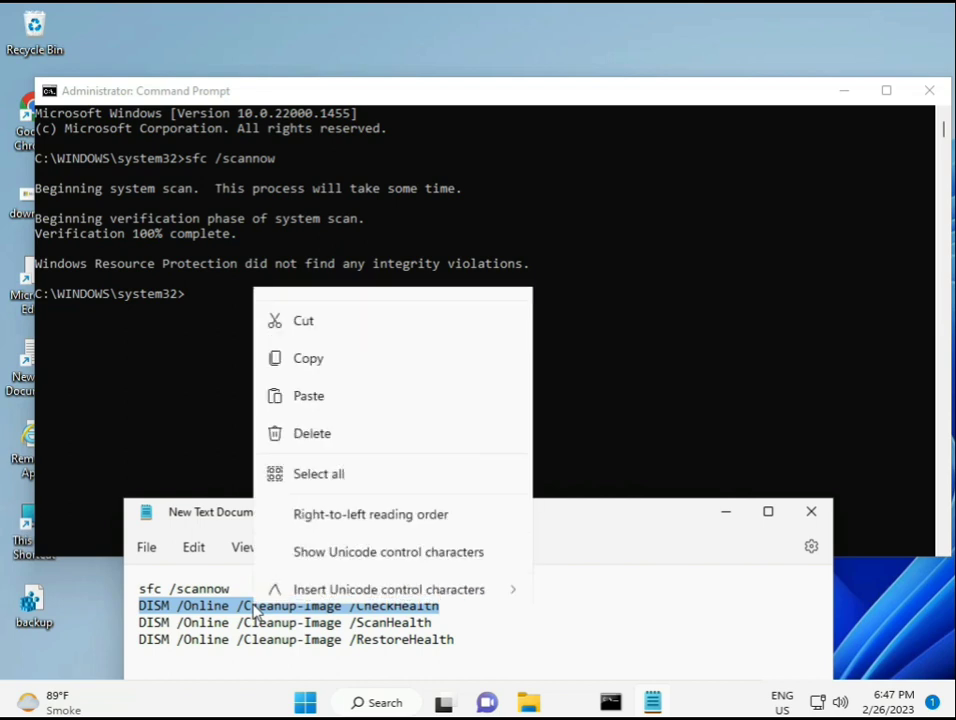
click(300, 320)
click(195, 305)
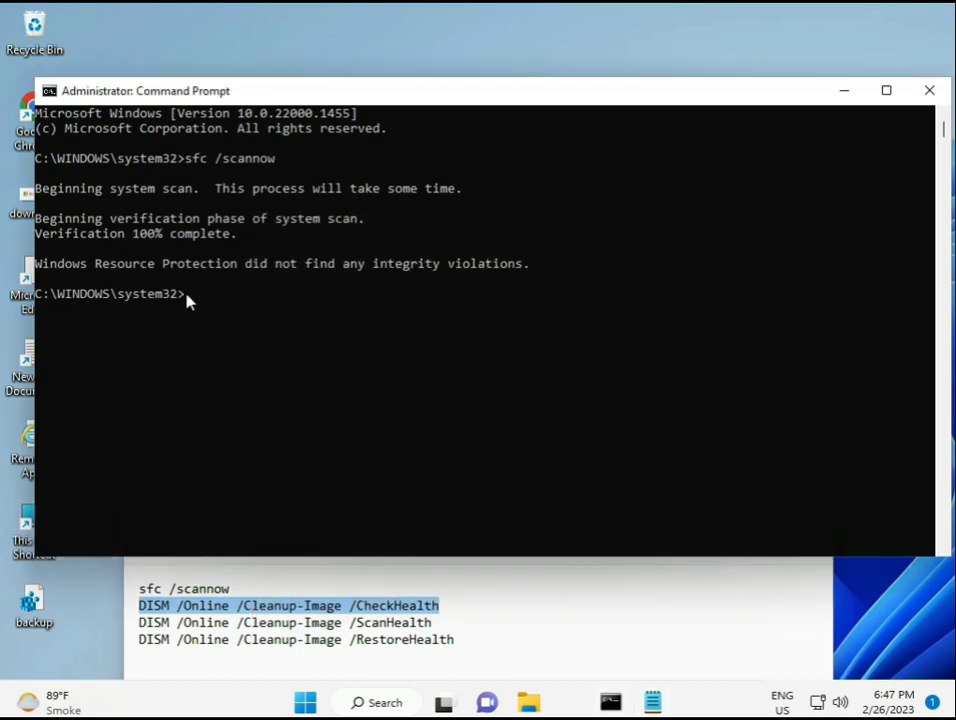
right_click(77, 94)
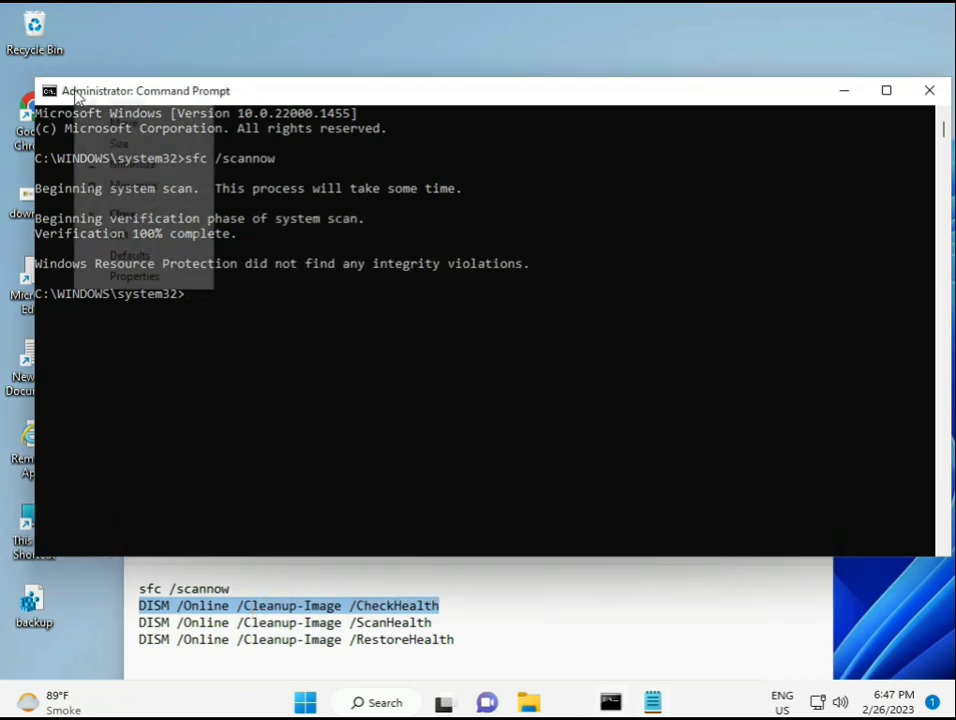
mouse_move(163, 235)
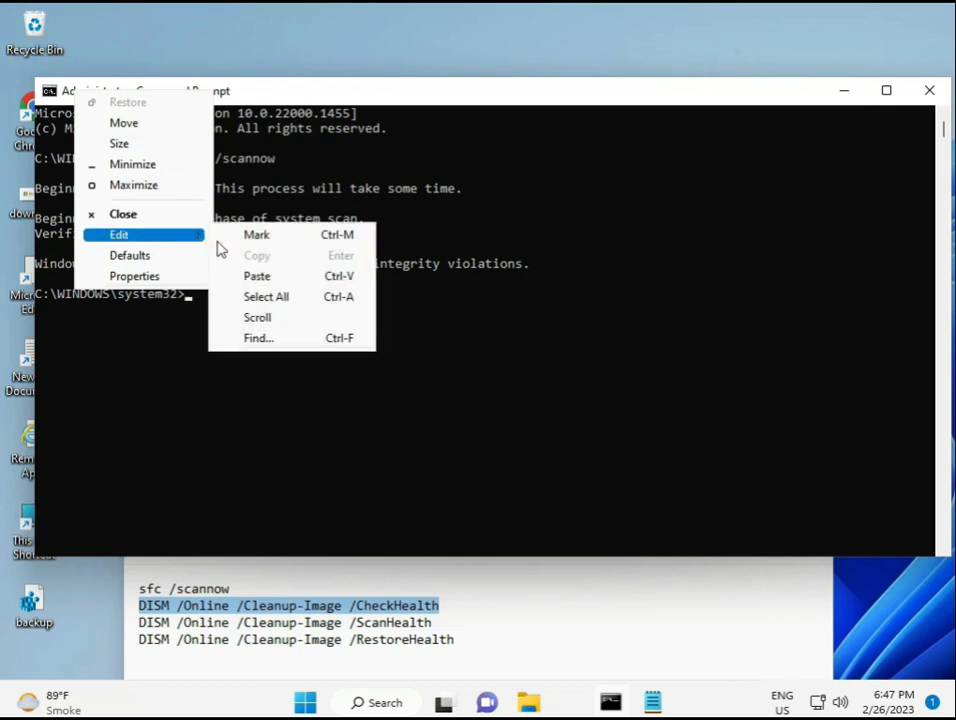
click(254, 277)
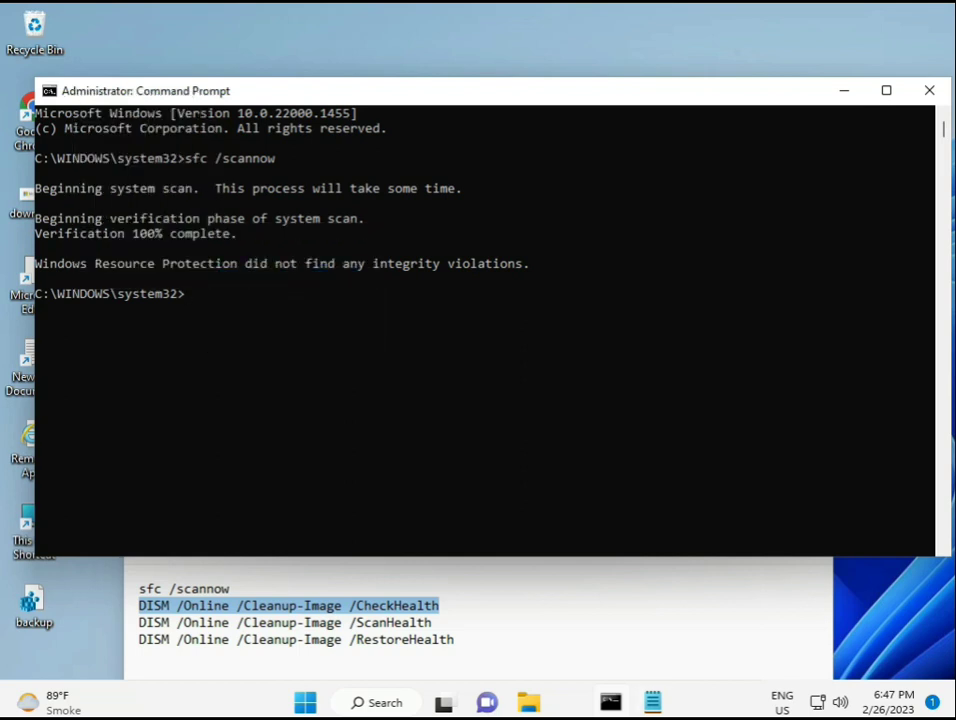
key(ctrl+v)
click(184, 300)
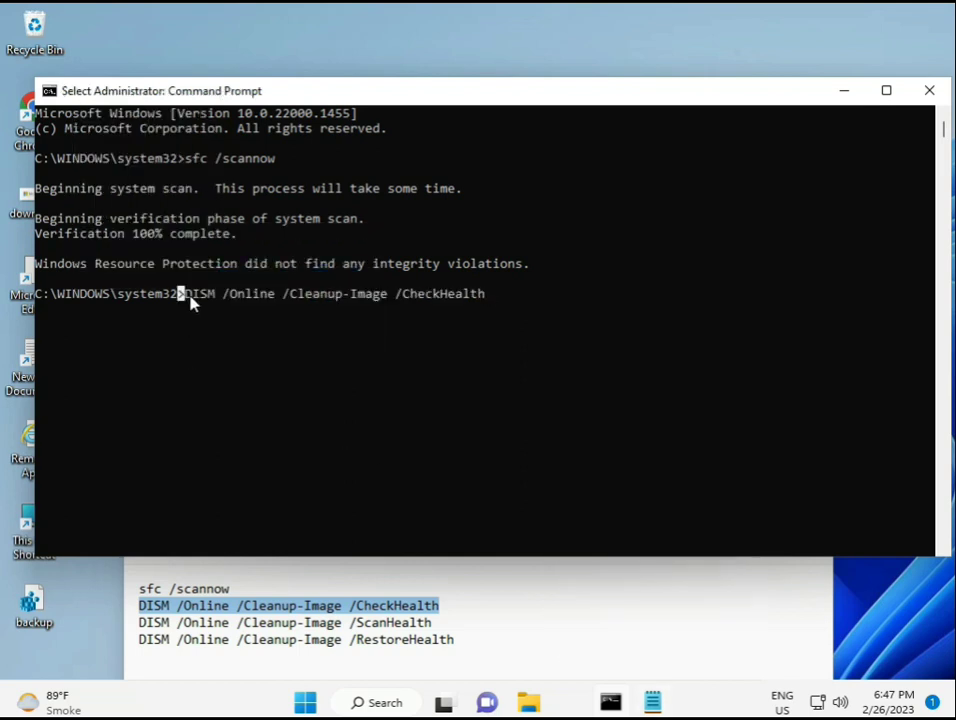
key(Escape)
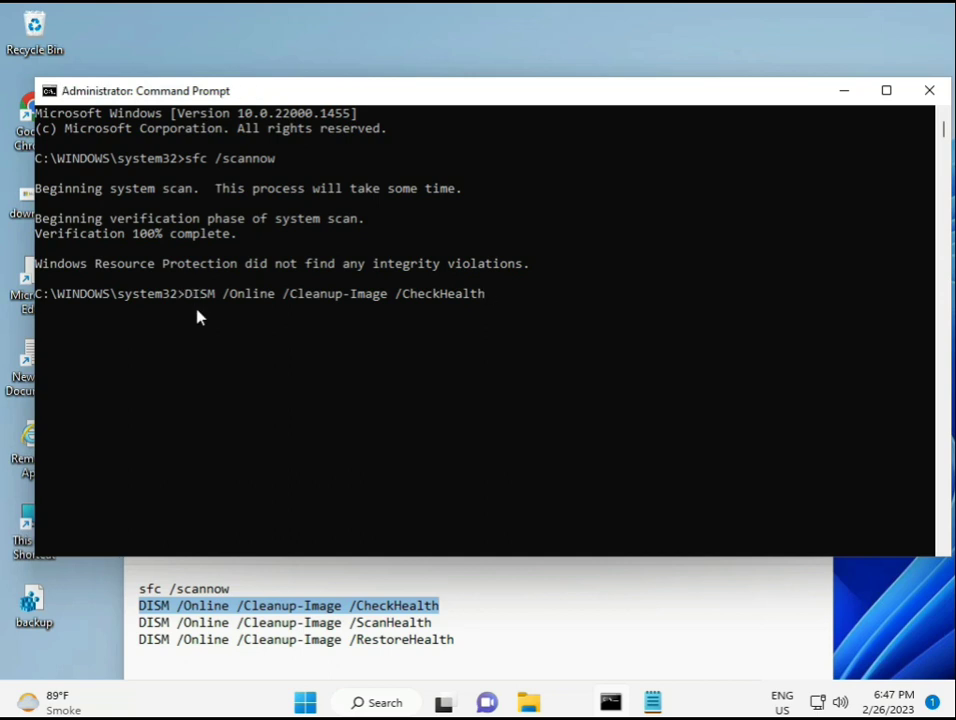
key(Return)
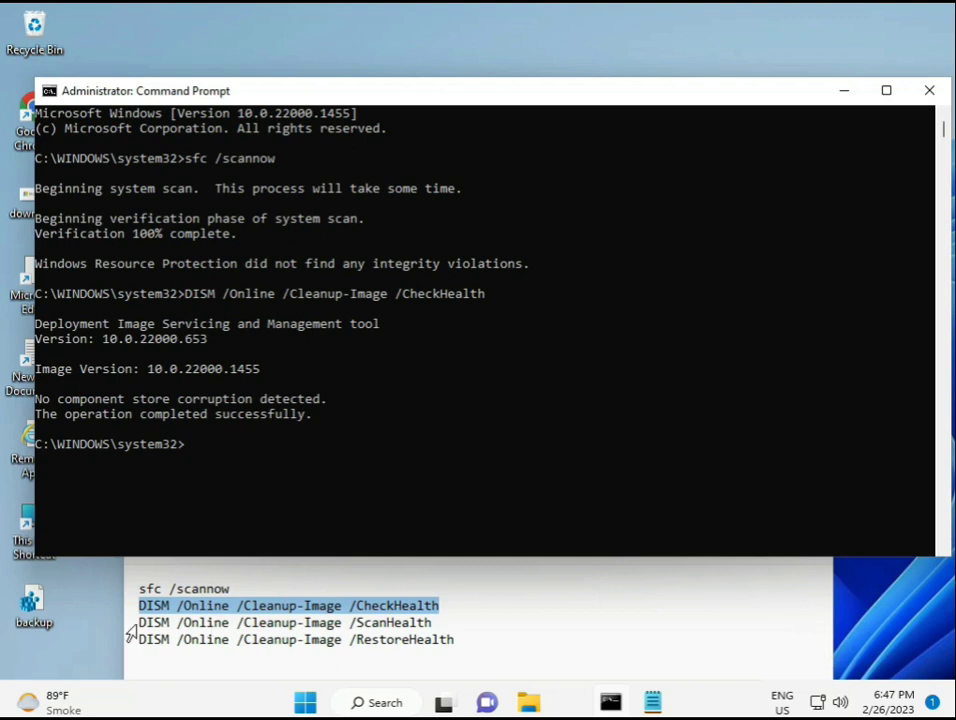
Copy the DISM /Online /Cleanup-Image /ScanHealth command from the Notepad document, run it in Command Prompt and check its completion message
drag(138, 622, 462, 616)
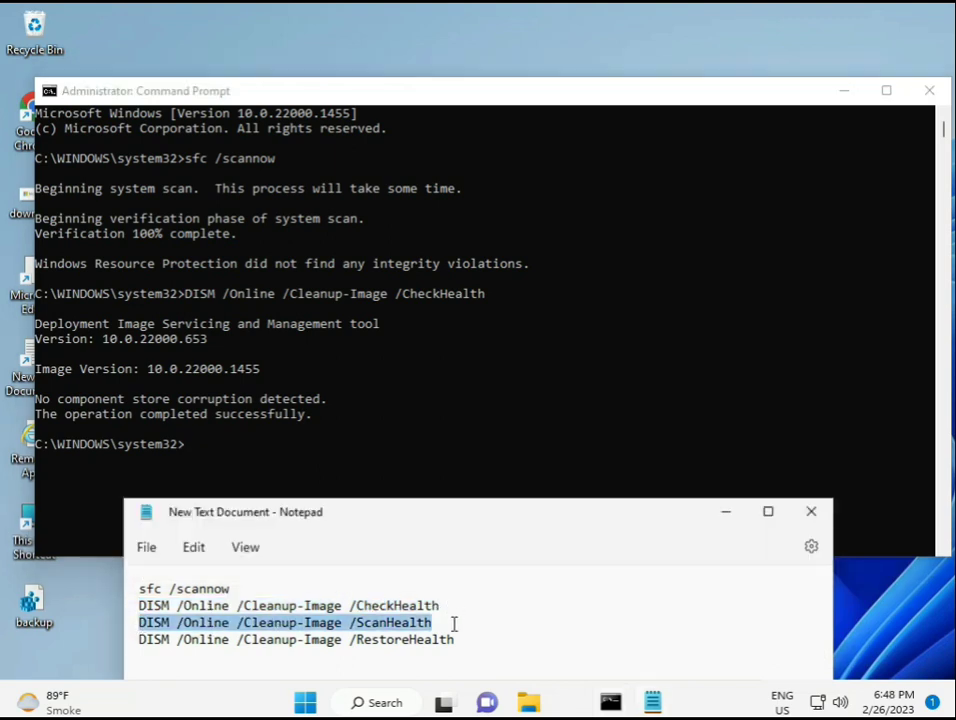
right_click(424, 624)
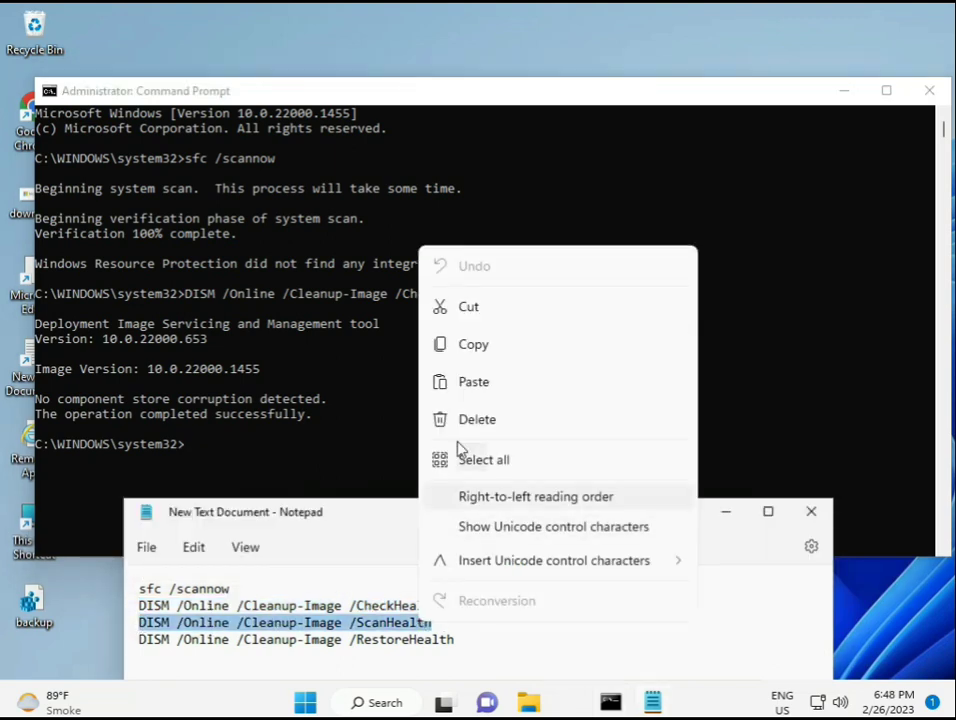
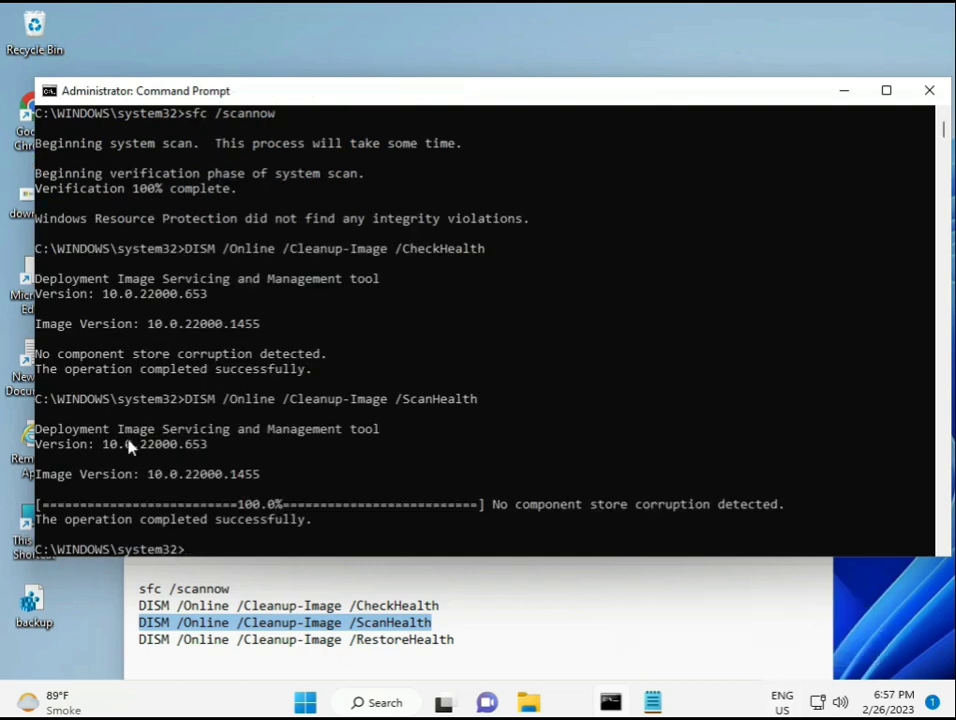
drag(209, 520, 313, 527)
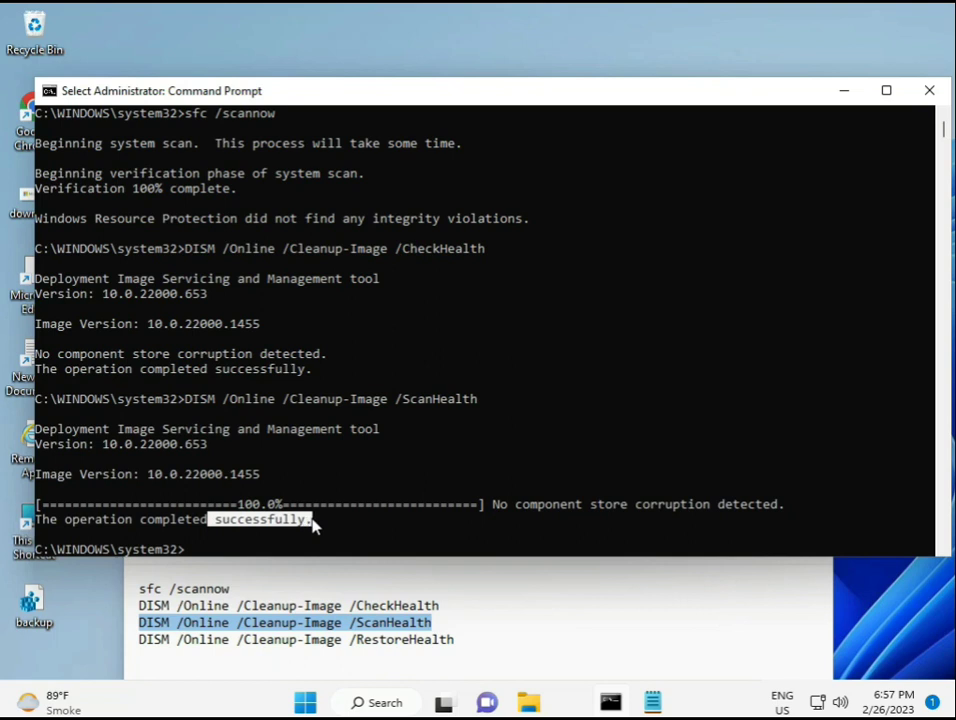
Copy the DISM /Online /Cleanup-Image /RestoreHealth command from the Notepad document and paste it at the Command Prompt
click(228, 636)
triple_click(226, 645)
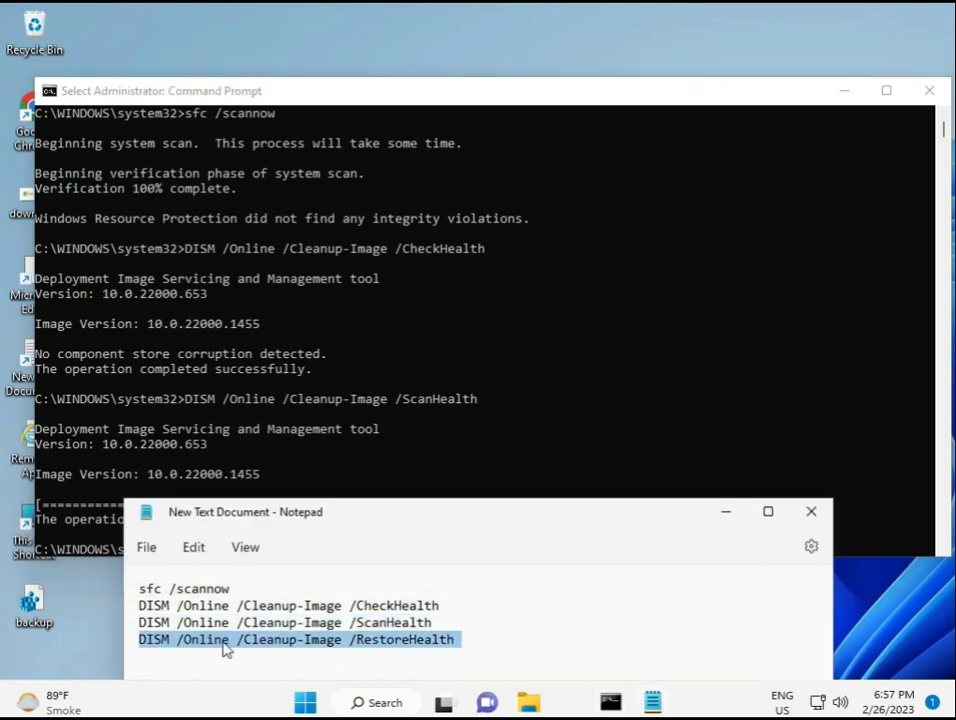
right_click(226, 648)
click(282, 365)
click(207, 496)
click(191, 549)
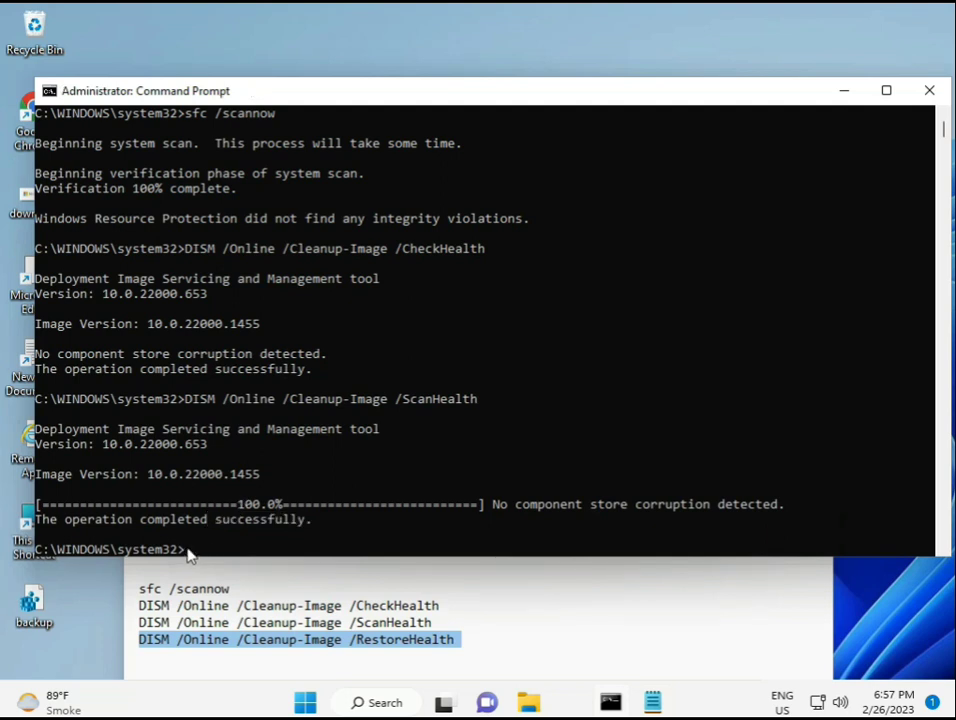
click(186, 554)
click(186, 554)
right_click(186, 554)
Run the pasted DISM RestoreHealth command to repair the Windows image
scroll(584, 454, down, 5)
scroll(584, 454, down, 4)
scroll(559, 469, up, 9)
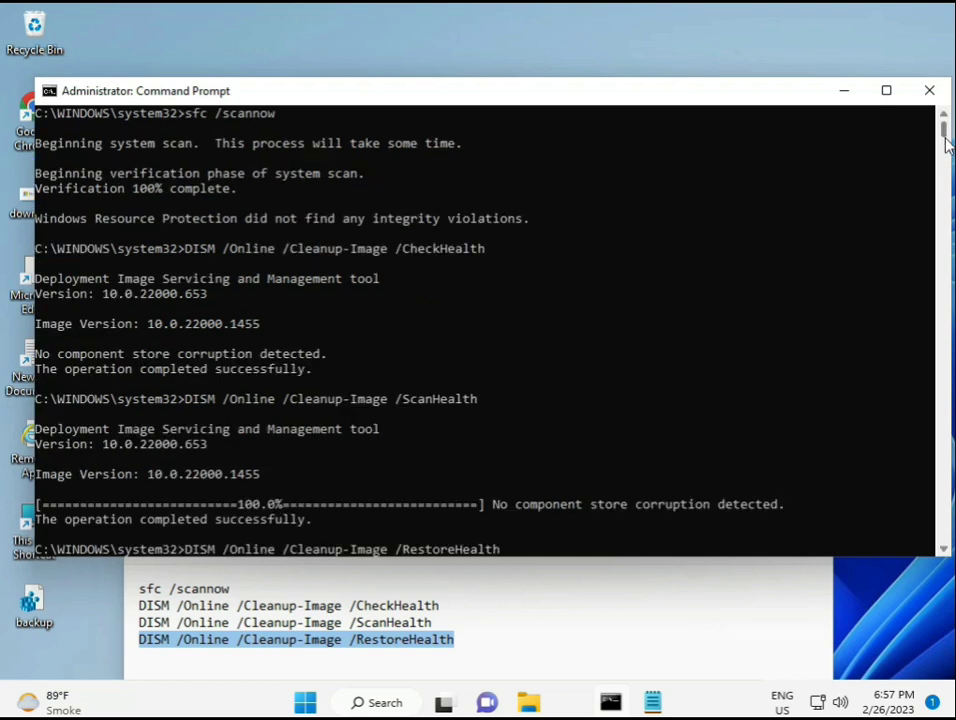
scroll(945, 135, down, 10)
scroll(945, 140, up, 8)
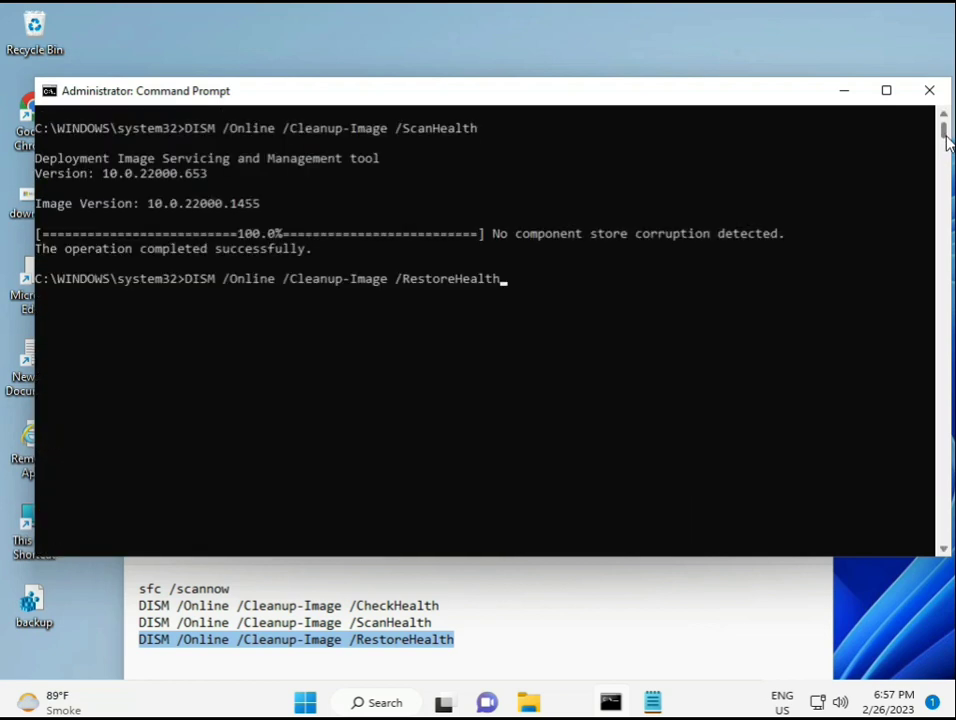
click(187, 278)
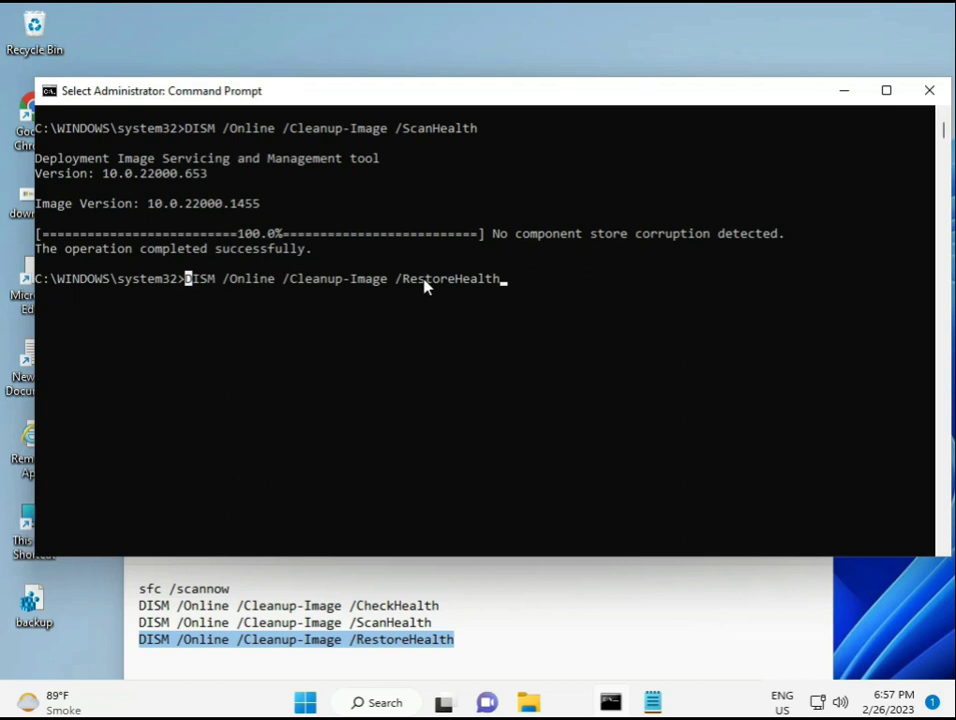
key(Return)
key(Return)
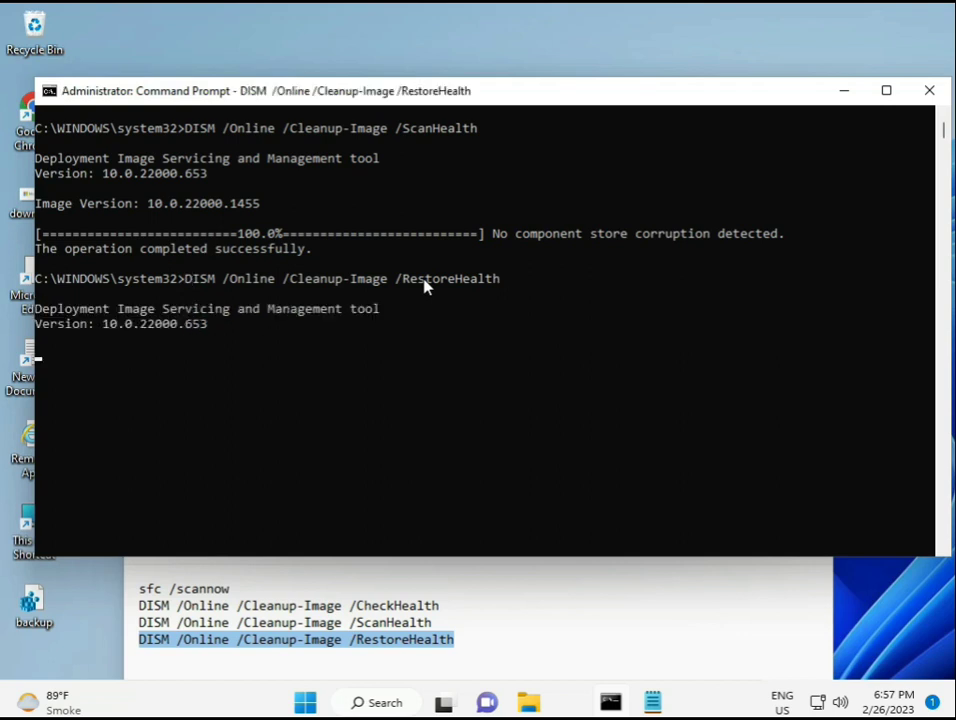